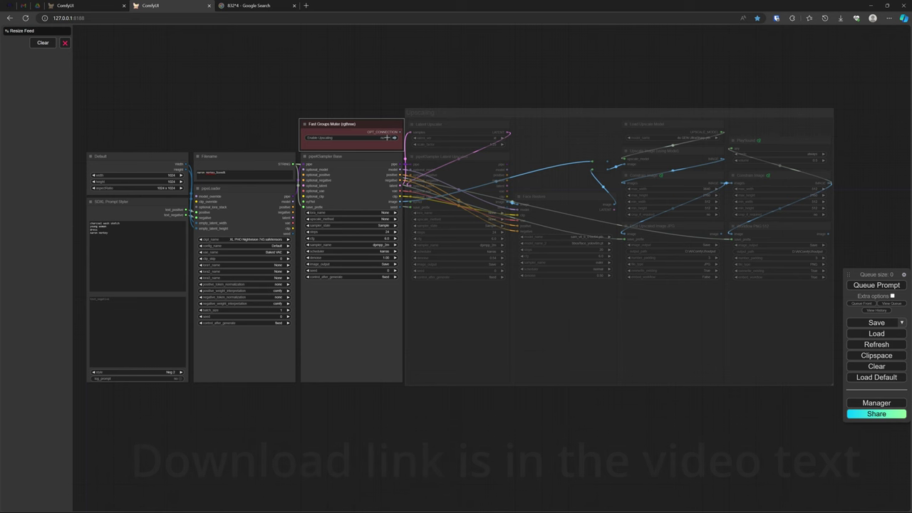
# Leave the upscaling group disabled and move the Default, Prompt Styler, Filename and pipeLoader nodes further left
pyautogui.click(388, 137)
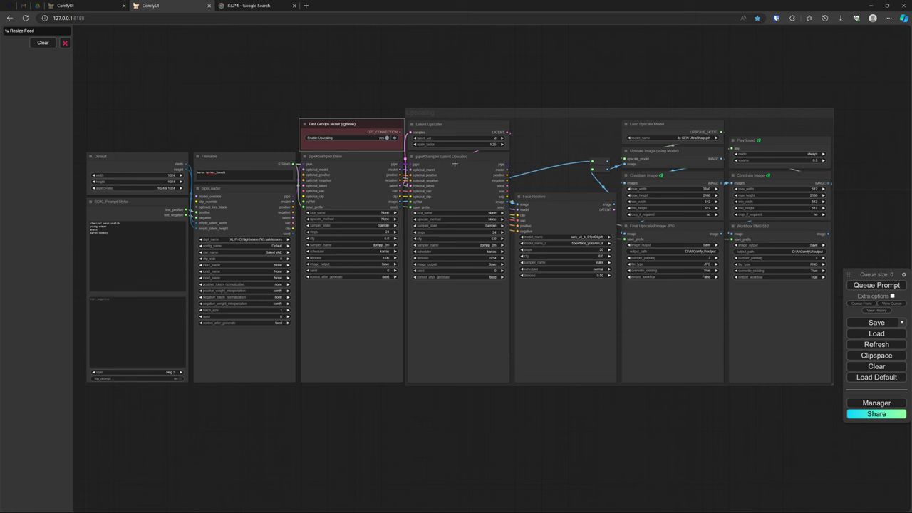
pyautogui.click(385, 137)
pyautogui.moveTo(245, 133); pyautogui.dragTo(406, 133)
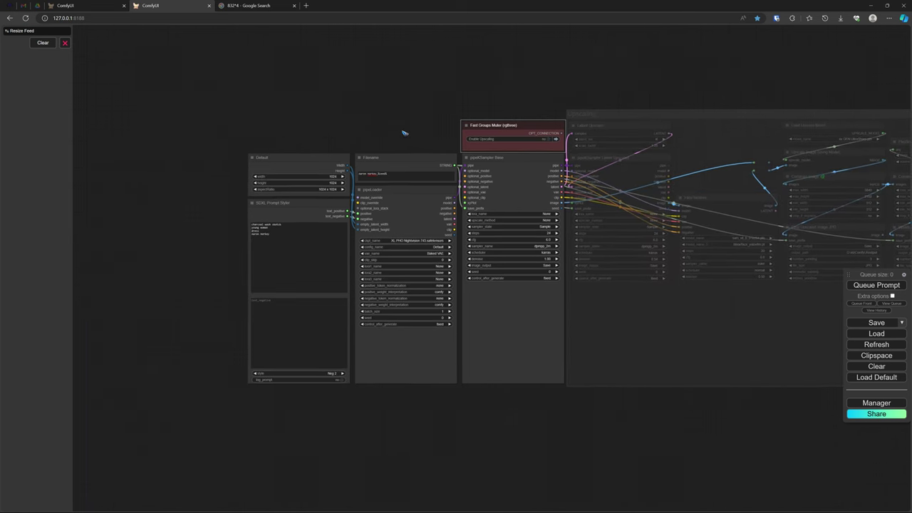
pyautogui.scroll(6, 426, 201)
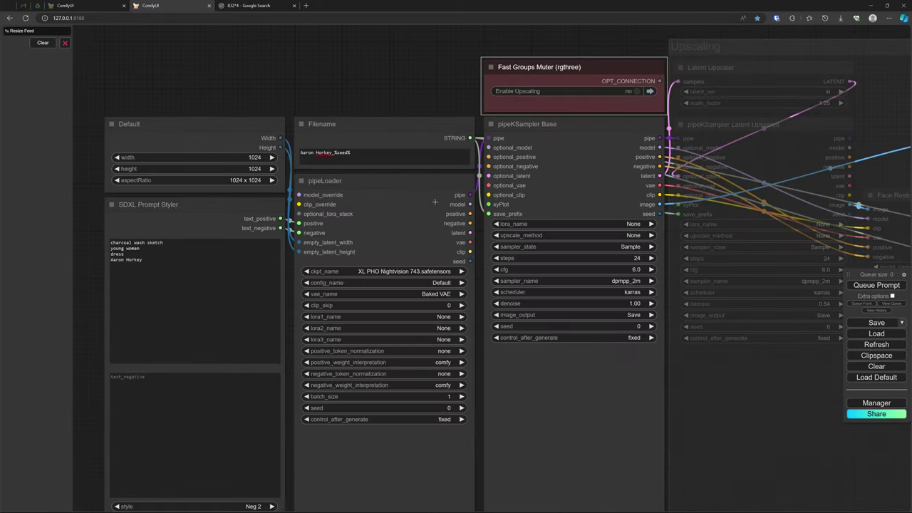
pyautogui.scroll(-3, 407, 111)
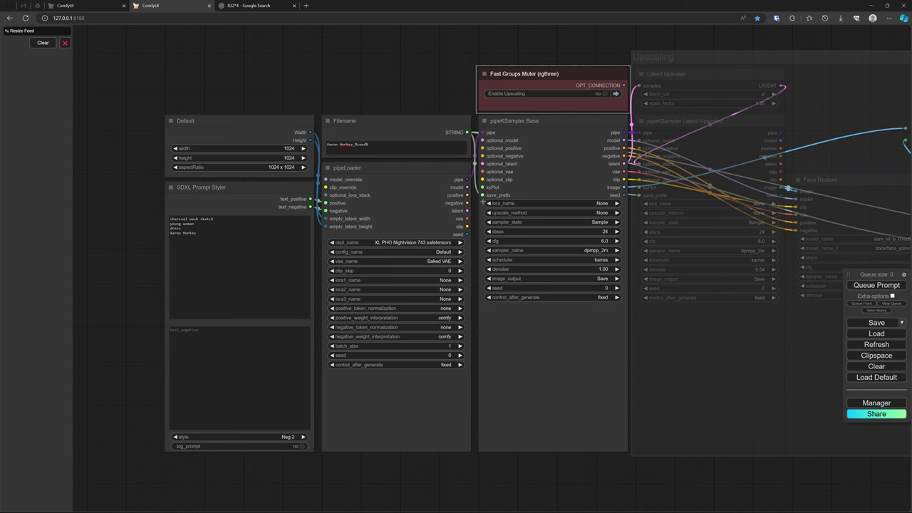
pyautogui.scroll(-3, 645, 193)
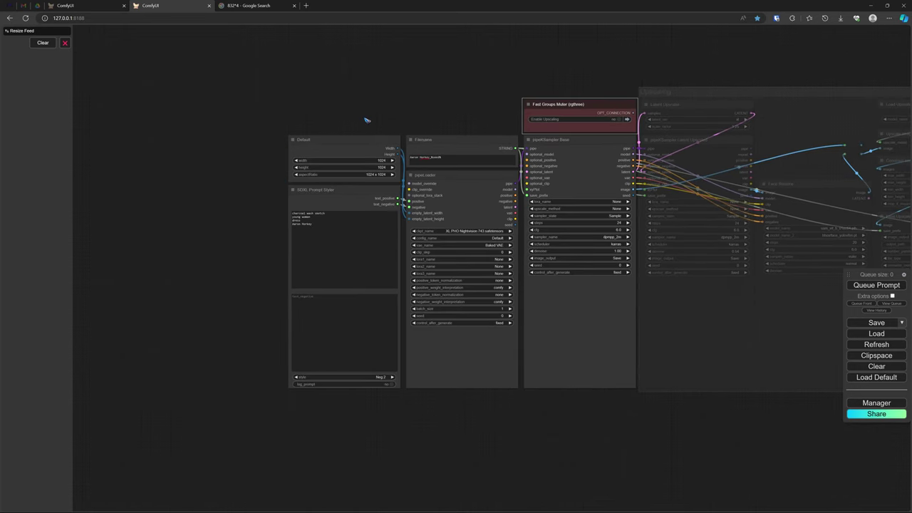
pyautogui.moveTo(339, 96); pyautogui.dragTo(460, 425)
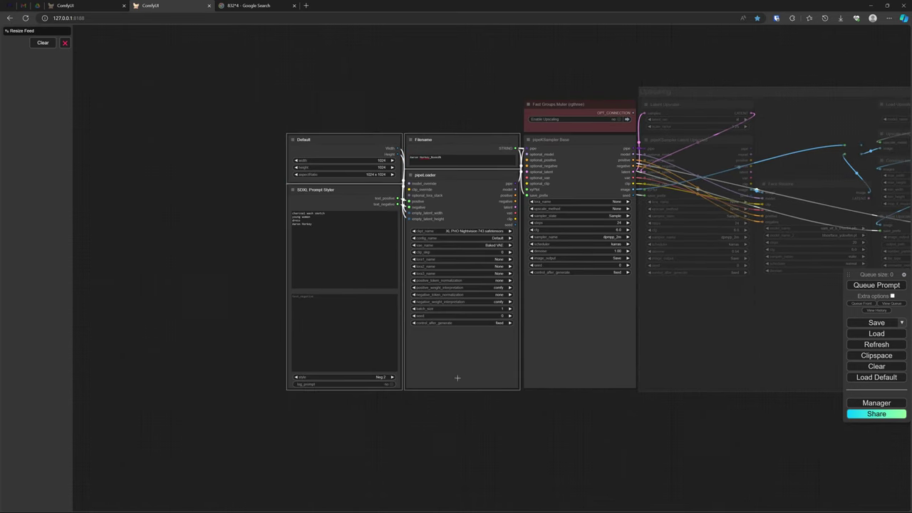
pyautogui.moveTo(473, 197); pyautogui.dragTo(317, 196)
# Add a Load Image node from the image category and place it lower down
pyautogui.rightClick(418, 224)
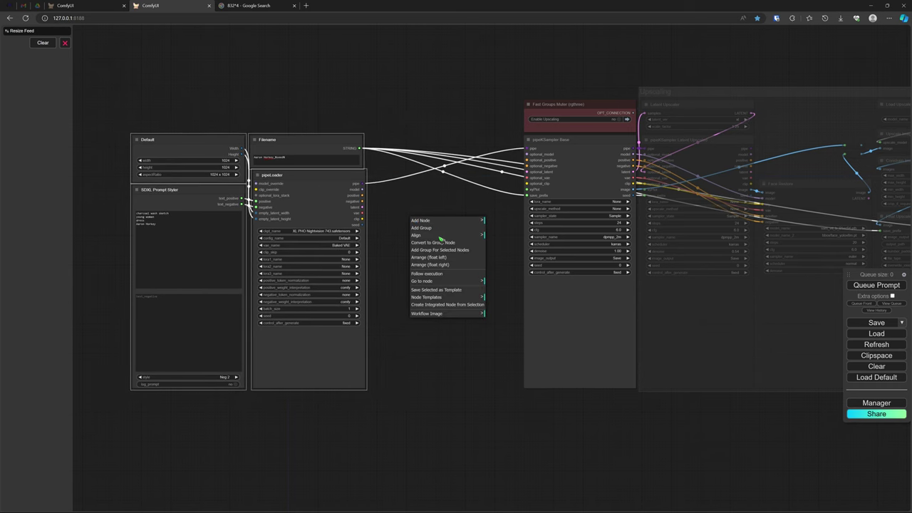
pyautogui.click(426, 220)
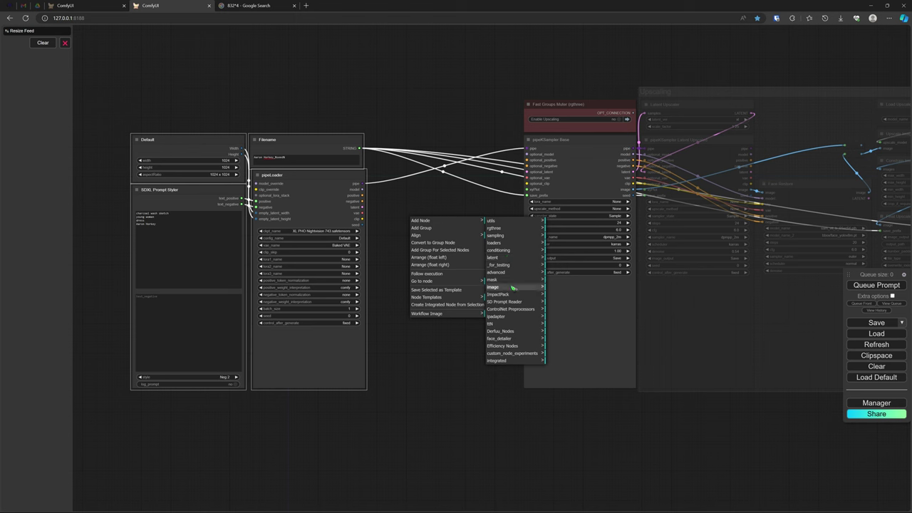
pyautogui.click(539, 285)
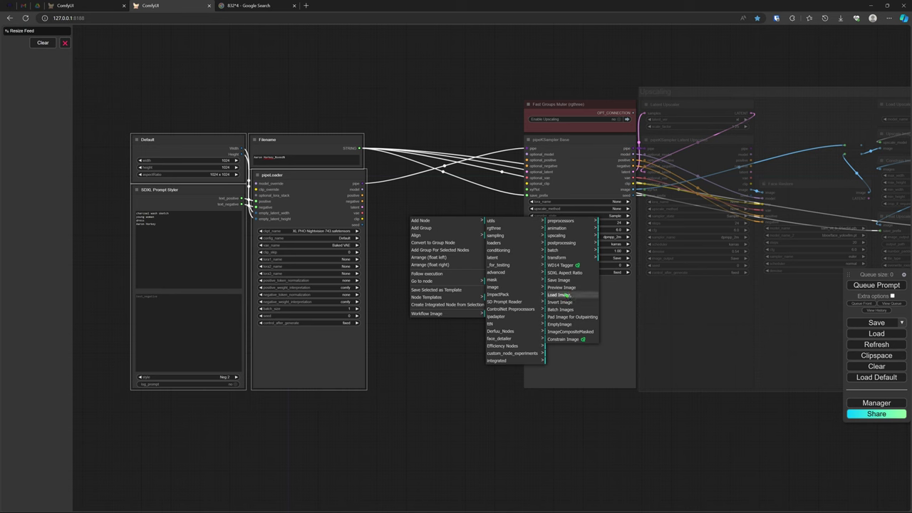
pyautogui.click(570, 296)
pyautogui.moveTo(493, 270); pyautogui.dragTo(471, 310)
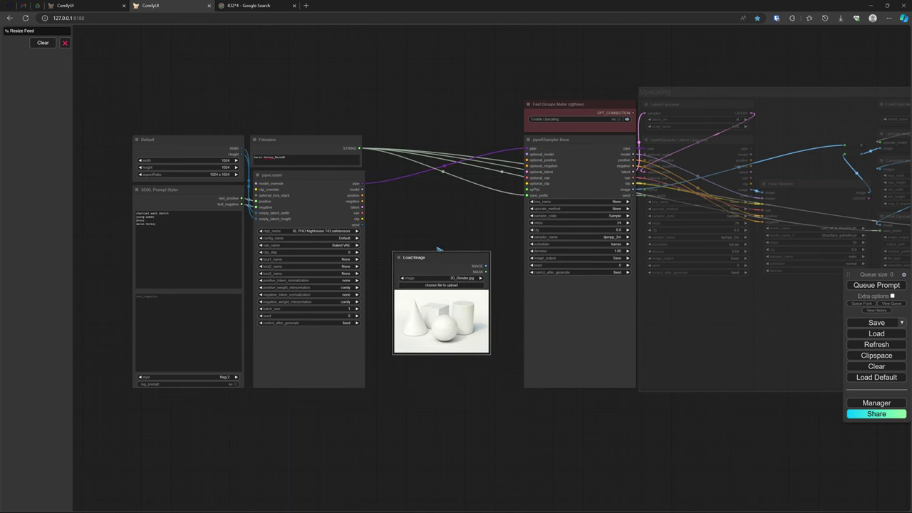
# Connect a new VAE Encode node to the Load Image output and position it above
pyautogui.moveTo(486, 266); pyautogui.dragTo(472, 224)
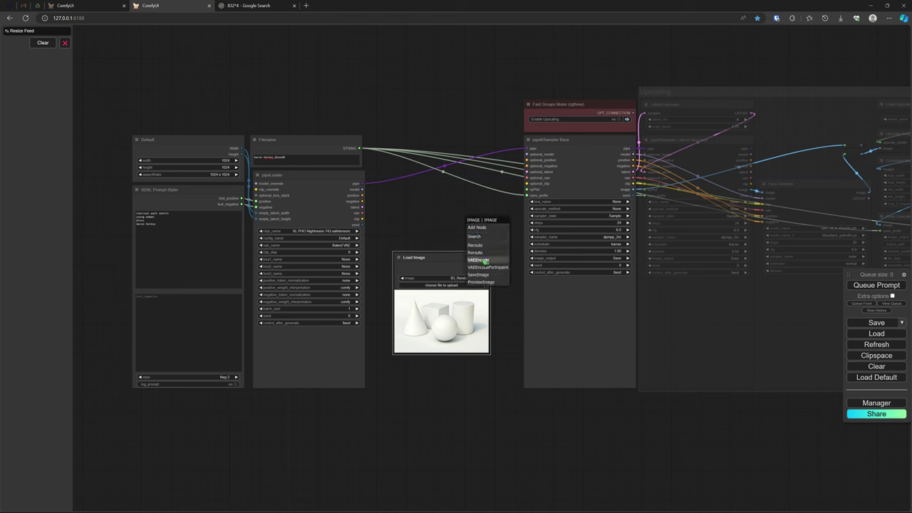
pyautogui.click(483, 261)
pyautogui.moveTo(493, 221); pyautogui.dragTo(528, 172)
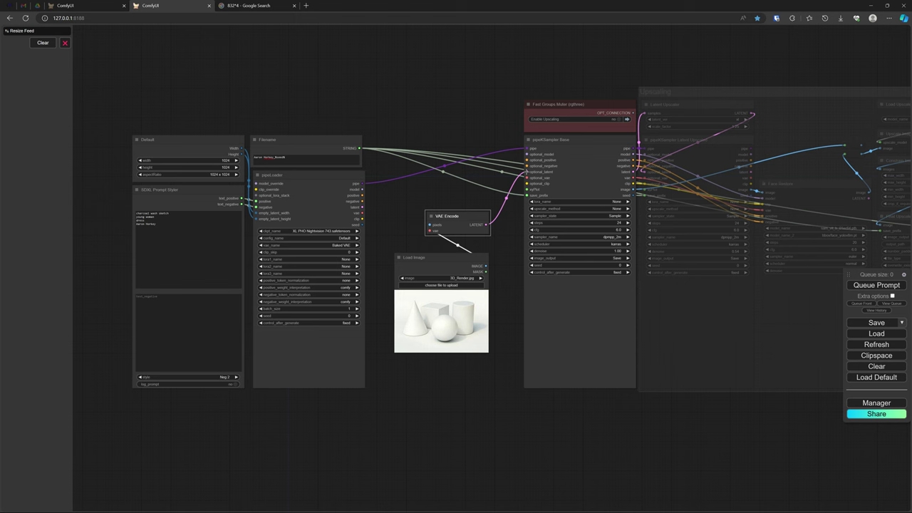
# Switch to the other ComfyUI workflow and generate a portrait from Hair Wavy.jpg
pyautogui.click(86, 7)
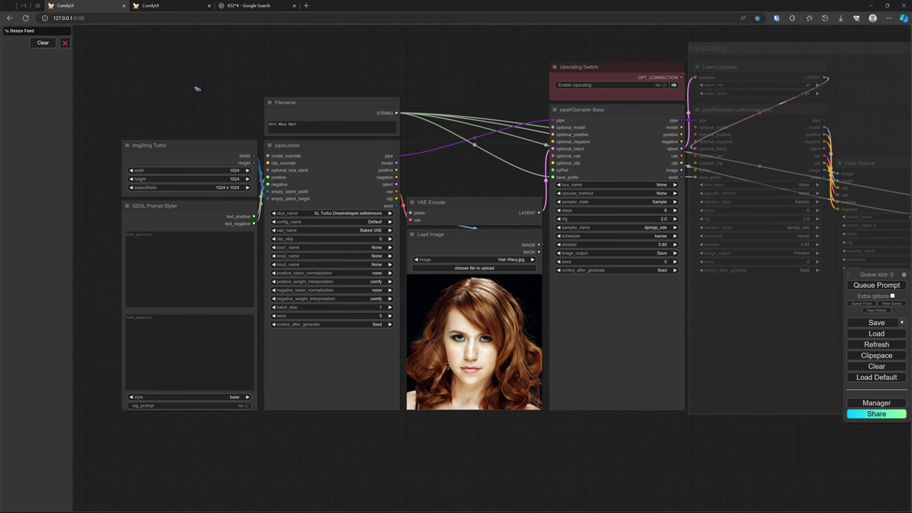
pyautogui.click(879, 285)
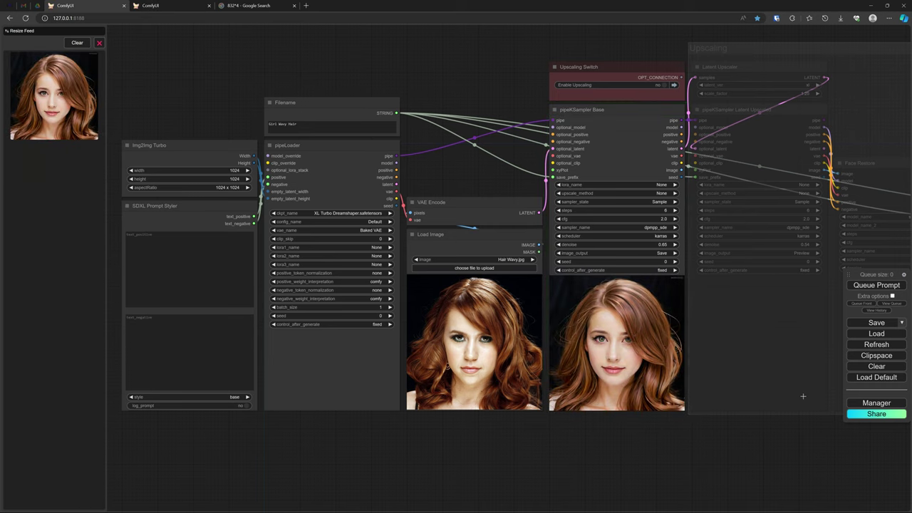
pyautogui.scroll(4, 803, 396)
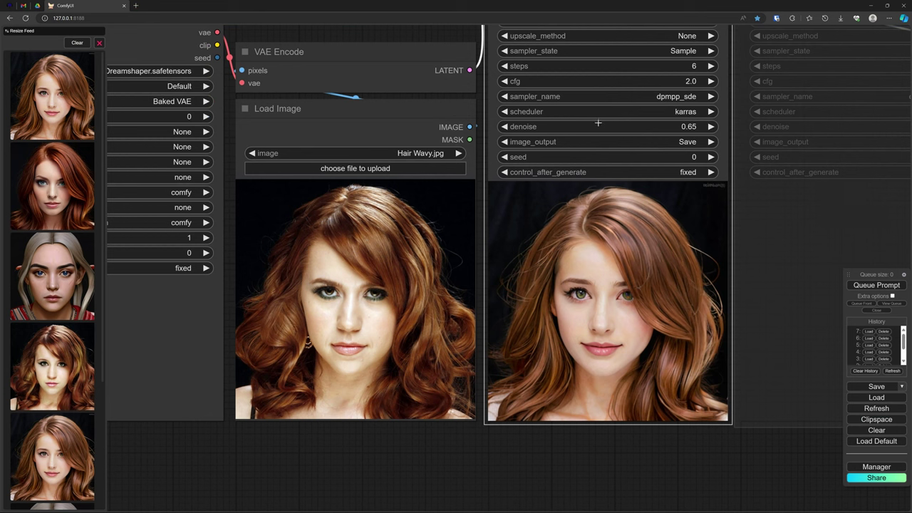
# Generate the portrait with denoise set to 0.40, then again with denoise raised to 0.80
pyautogui.moveTo(600, 126); pyautogui.dragTo(617, 126)
pyautogui.click(504, 126)
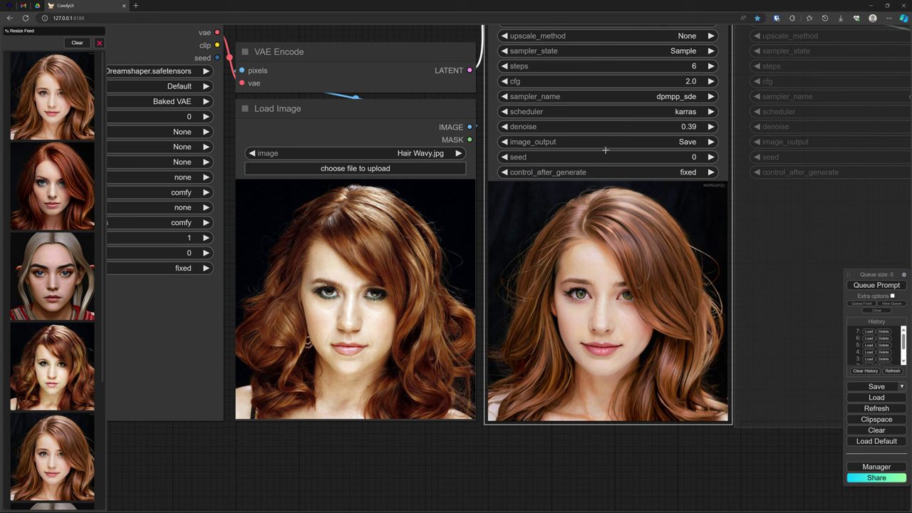
pyautogui.click(709, 127)
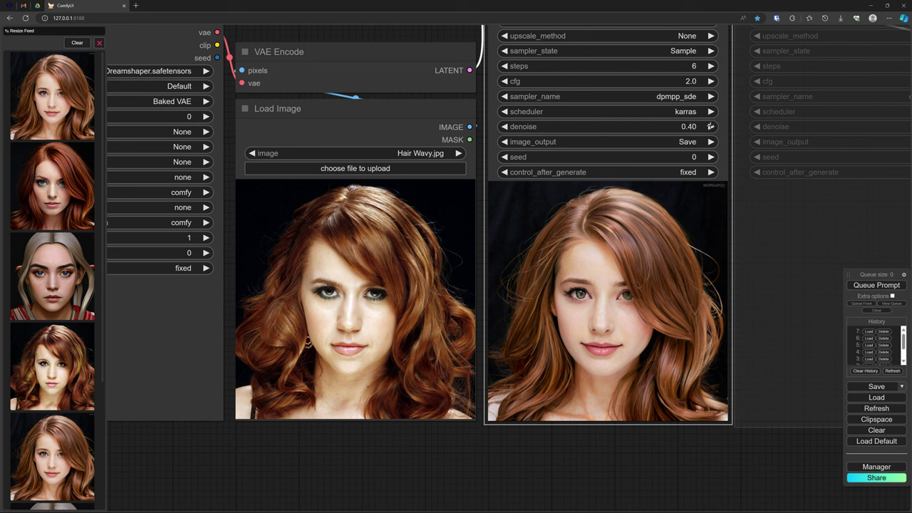
pyautogui.click(879, 286)
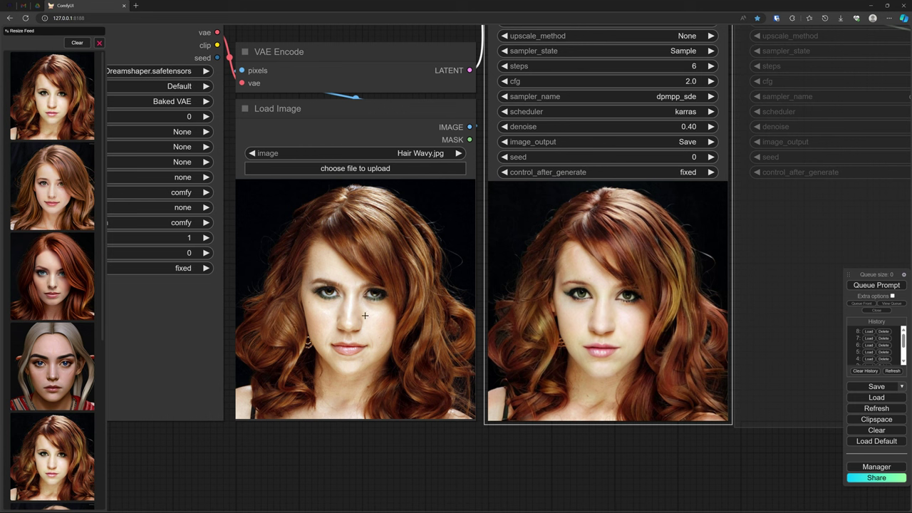
pyautogui.moveTo(603, 129); pyautogui.dragTo(614, 129)
pyautogui.click(876, 285)
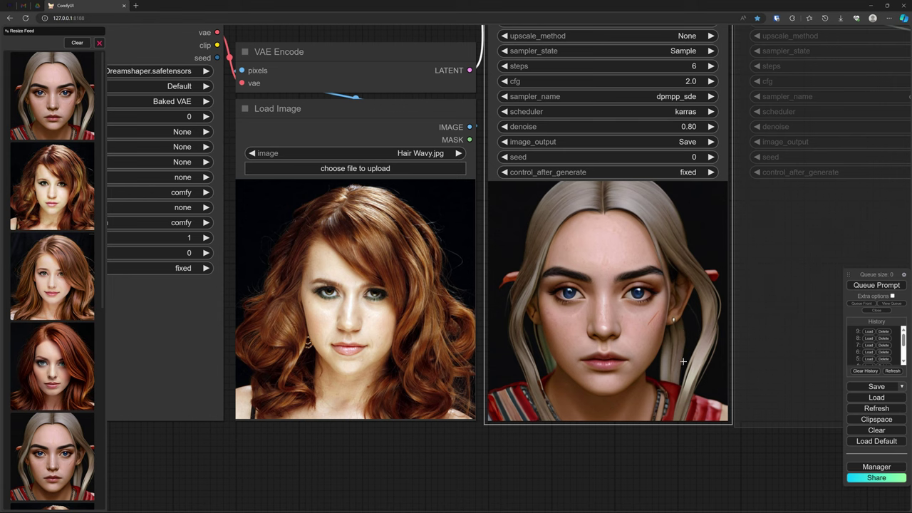
# Paste 'photo, woman, auburn hair' into the positive prompt
pyautogui.scroll(-5, 731, 395)
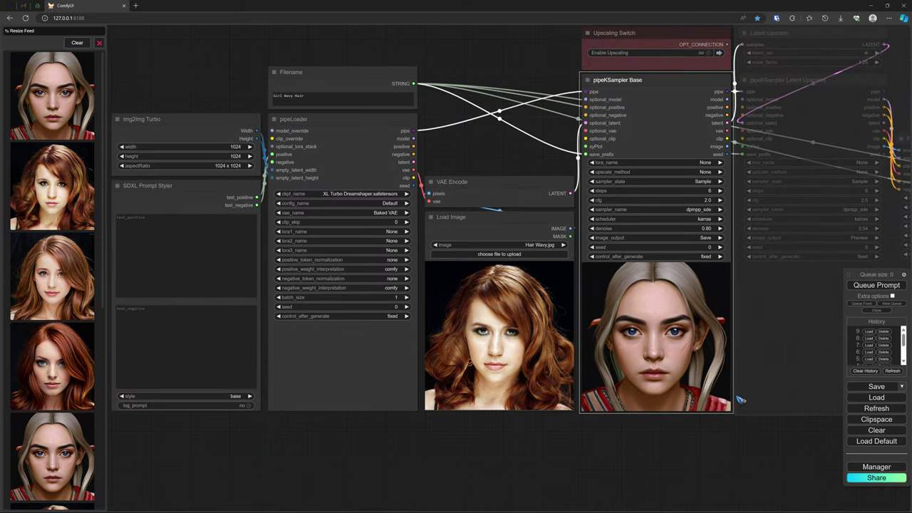
pyautogui.scroll(-1, 740, 400)
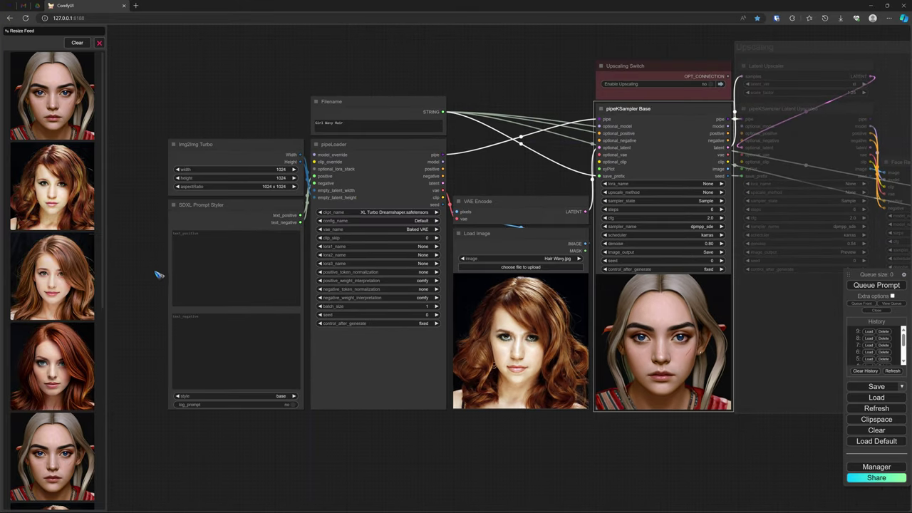
pyautogui.scroll(2, 152, 273)
pyautogui.scroll(2, 152, 273)
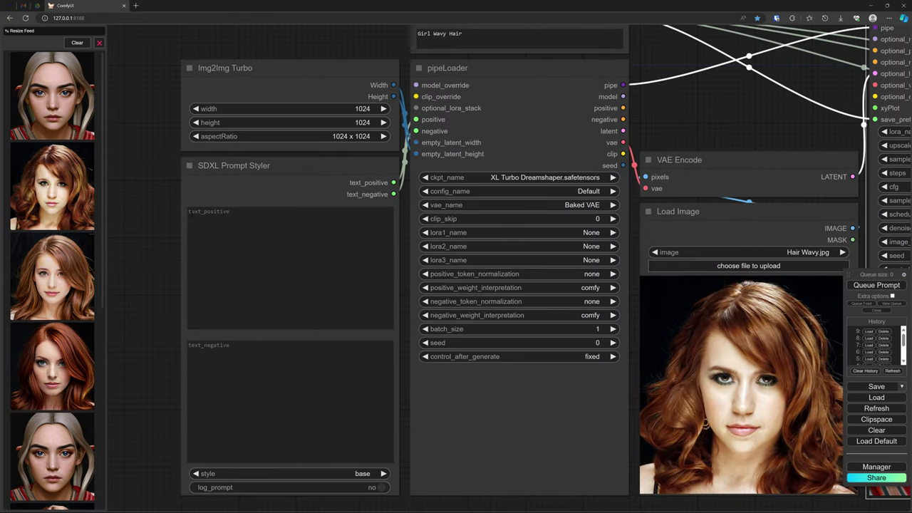
pyautogui.click(189, 212)
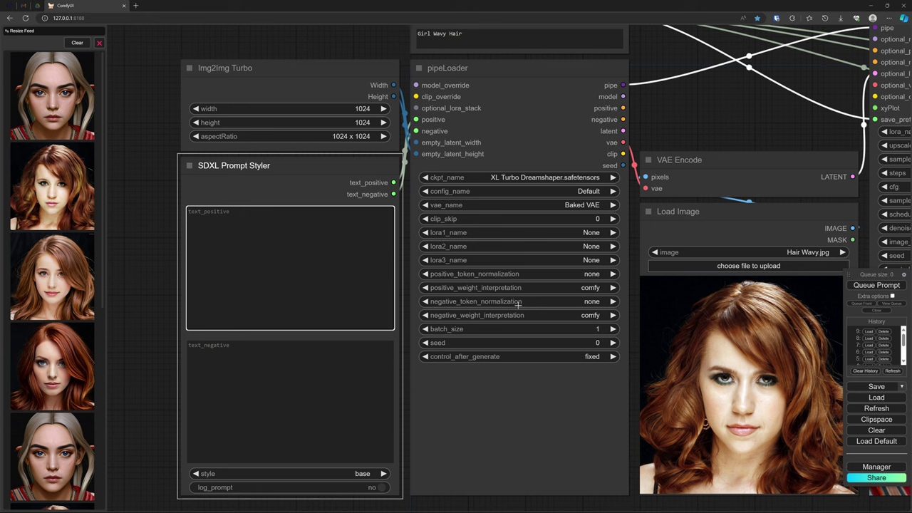
pyautogui.write('photo woman auburn hair')
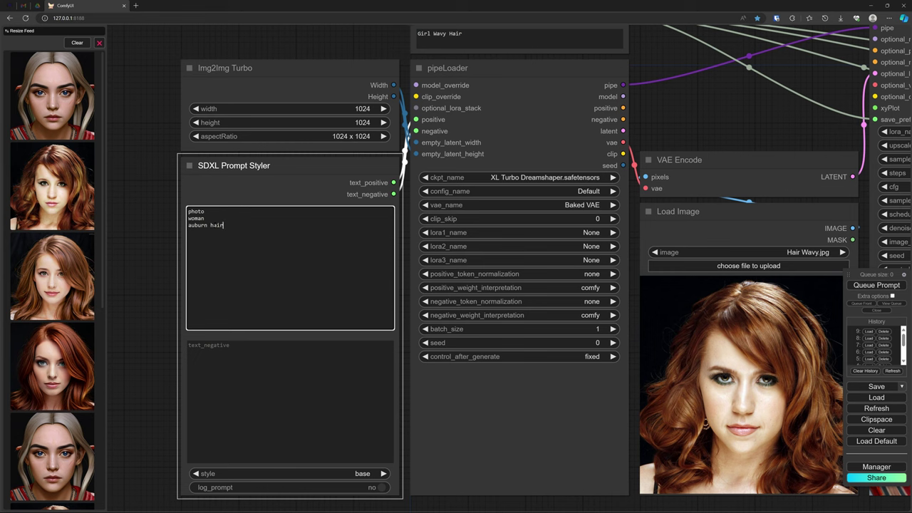
# Generate the red-haired portrait at denoise 0.80 and review the new results
pyautogui.scroll(-4, 142, 237)
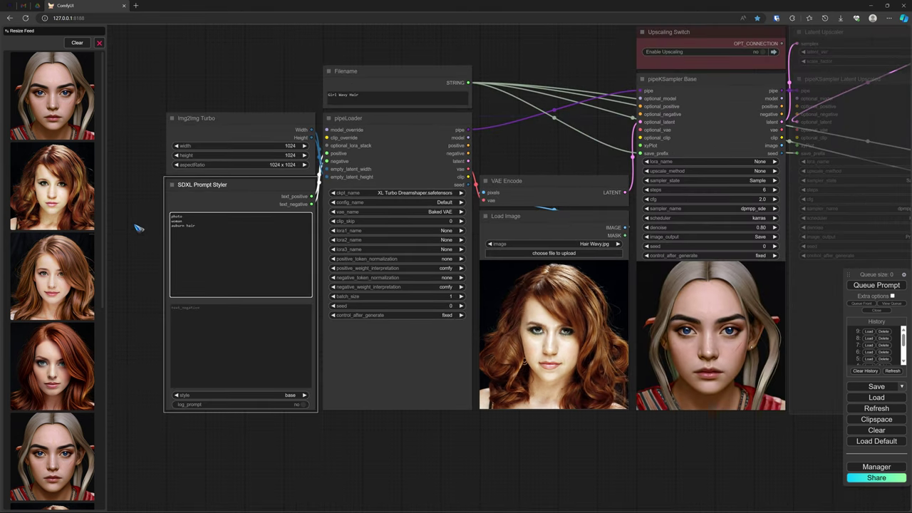
pyautogui.scroll(-2, 139, 228)
pyautogui.scroll(4, 568, 268)
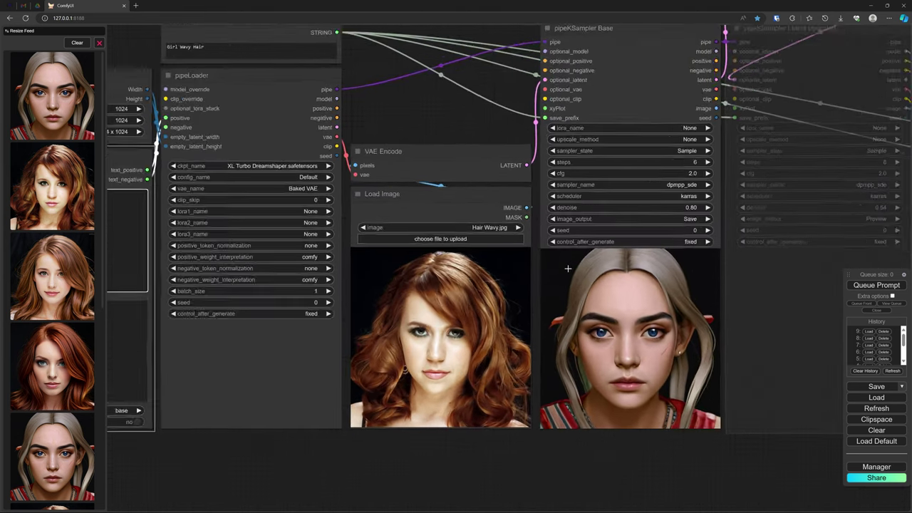
pyautogui.scroll(1, 568, 268)
pyautogui.click(876, 285)
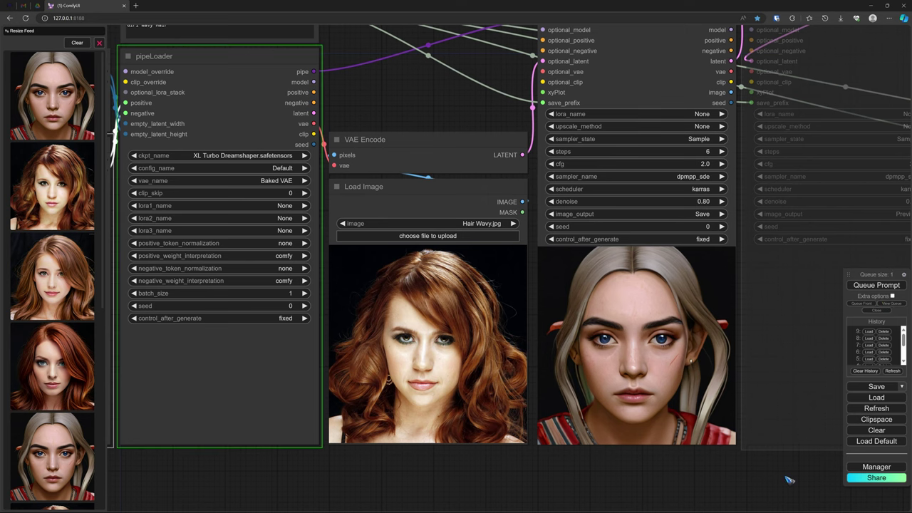
pyautogui.scroll(2, 774, 444)
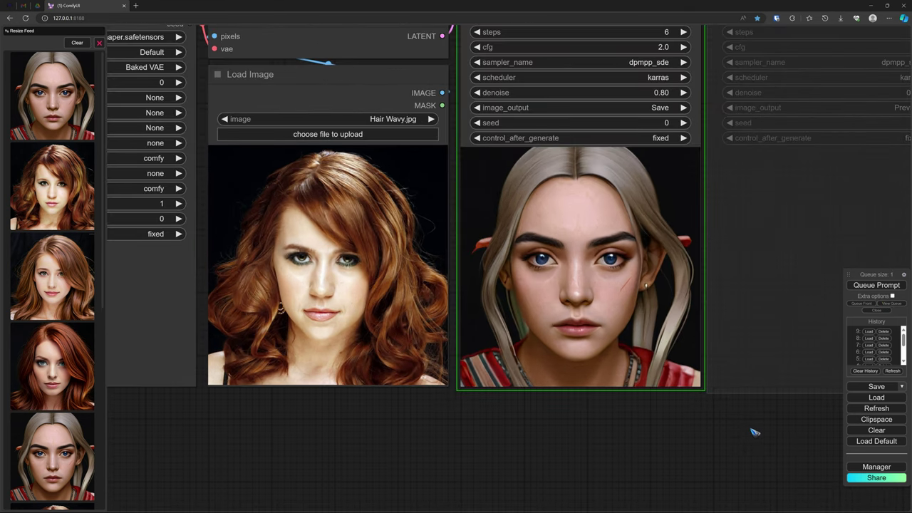
pyautogui.scroll(-1, 754, 432)
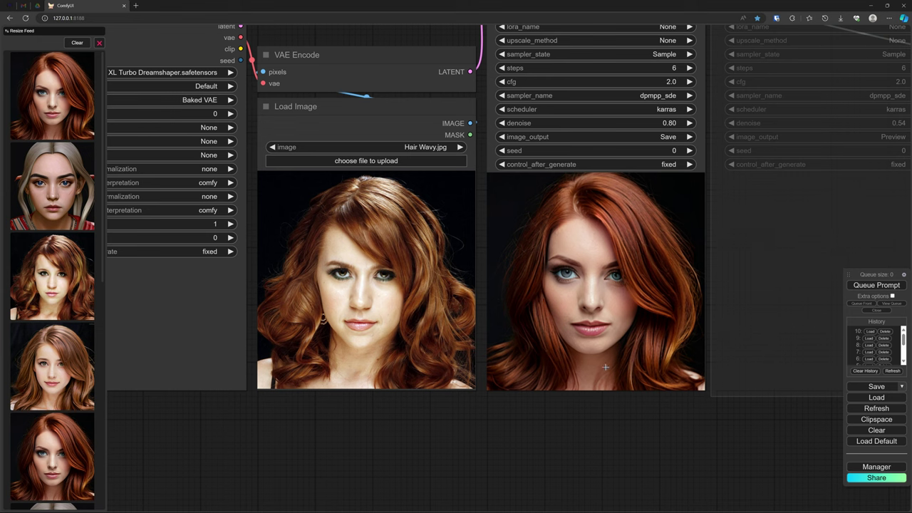
pyautogui.scroll(-2, 749, 361)
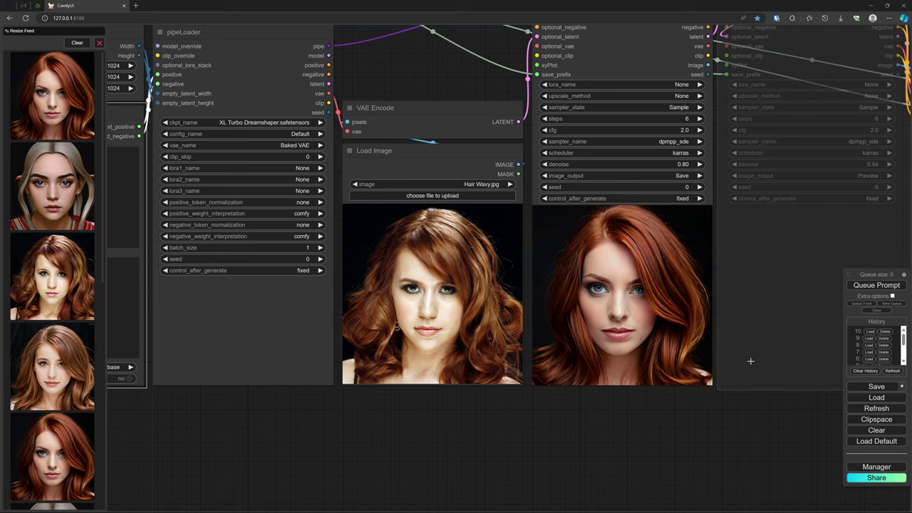
pyautogui.scroll(-1, 751, 361)
pyautogui.scroll(-1, 750, 362)
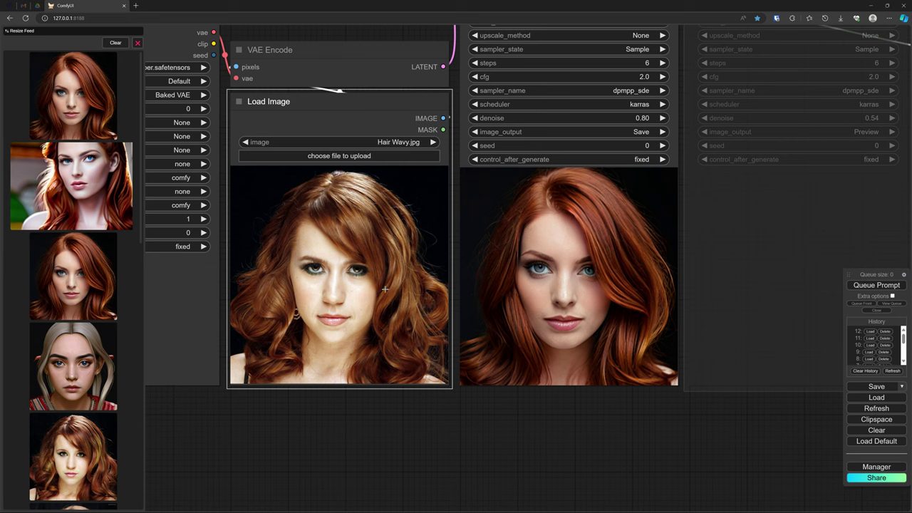
pyautogui.moveTo(470, 434); pyautogui.dragTo(672, 495)
pyautogui.scroll(-3, 663, 509)
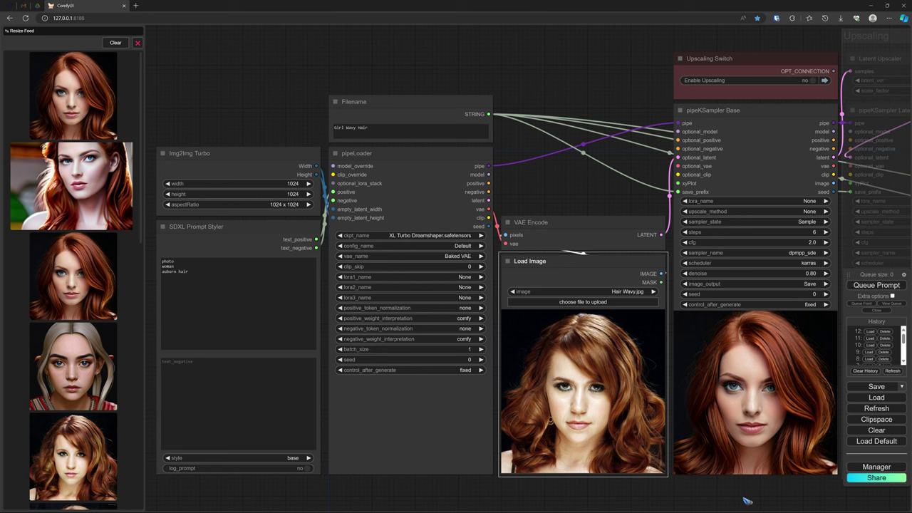
pyautogui.moveTo(747, 501); pyautogui.dragTo(641, 437)
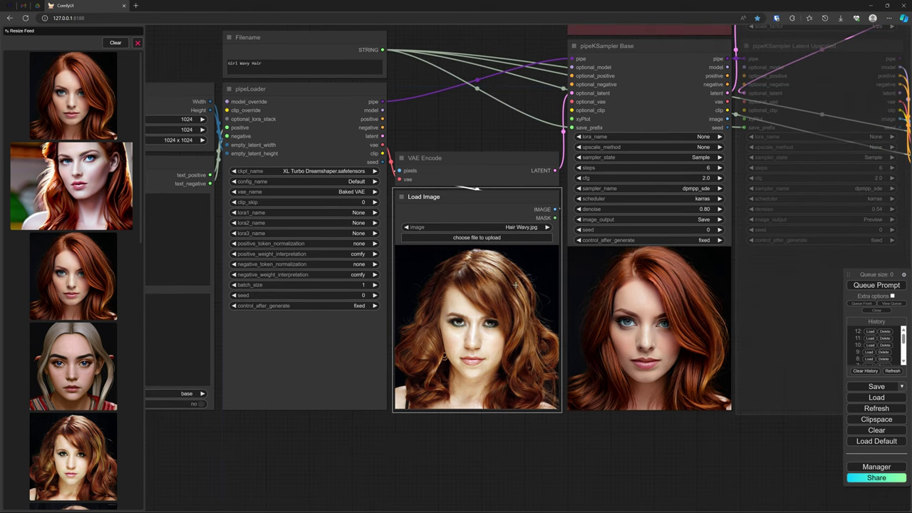
# Choose Pink Rose.JPG as the Load Image source photo
pyautogui.click(496, 228)
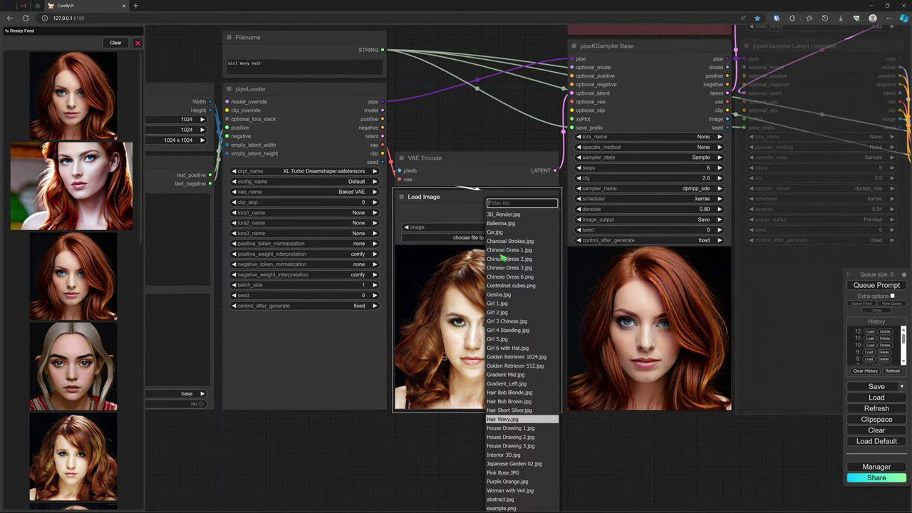
pyautogui.click(513, 473)
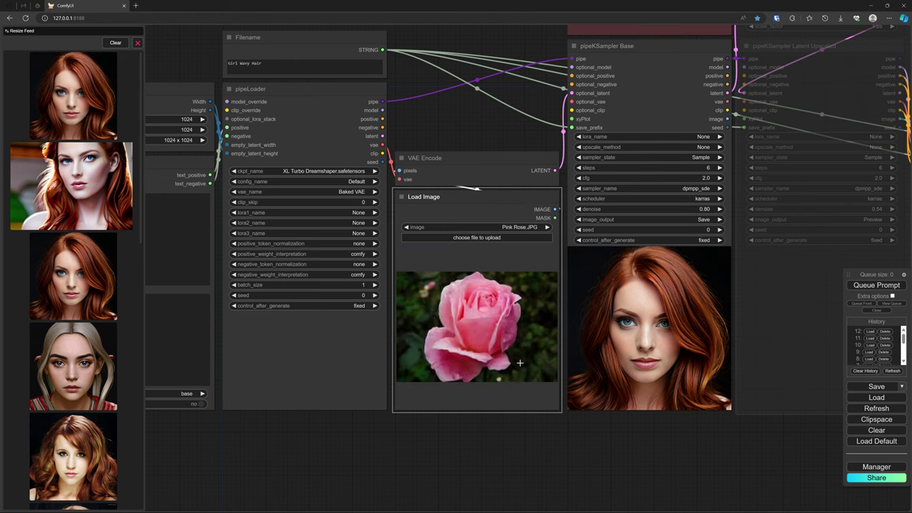
pyautogui.scroll(-3, 671, 450)
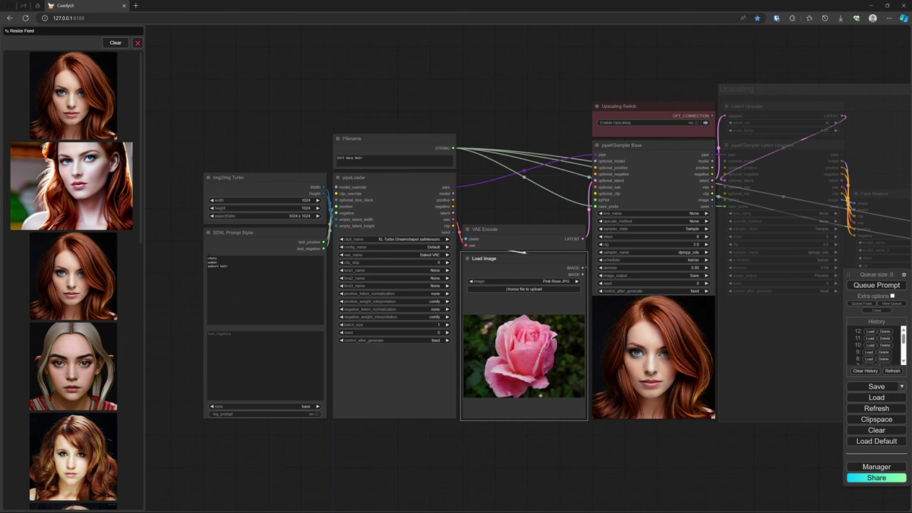
# Replace the positive prompt with 'pink rose' and generate the rose image
pyautogui.click(208, 257)
pyautogui.hotkey('ctrl', 'a')
pyautogui.press('BackSpace')
pyautogui.write('p')
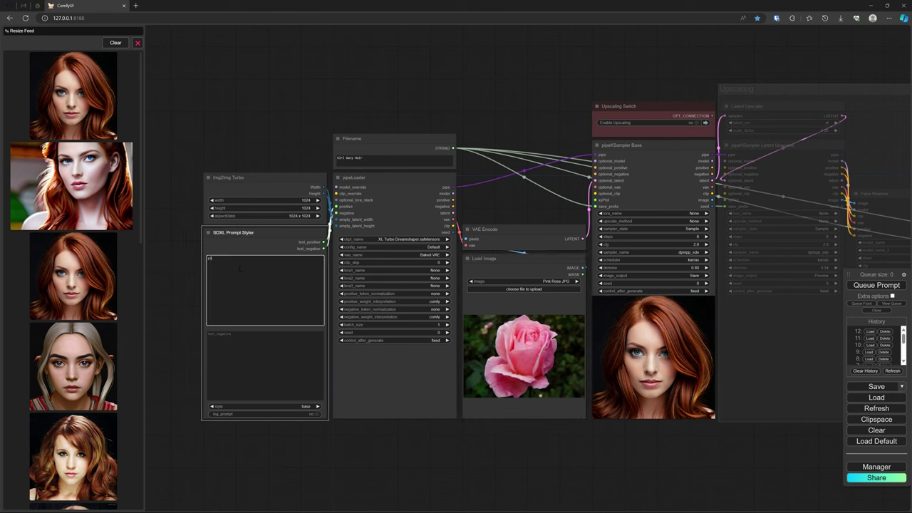
pyautogui.write('ink rose')
pyautogui.click(881, 286)
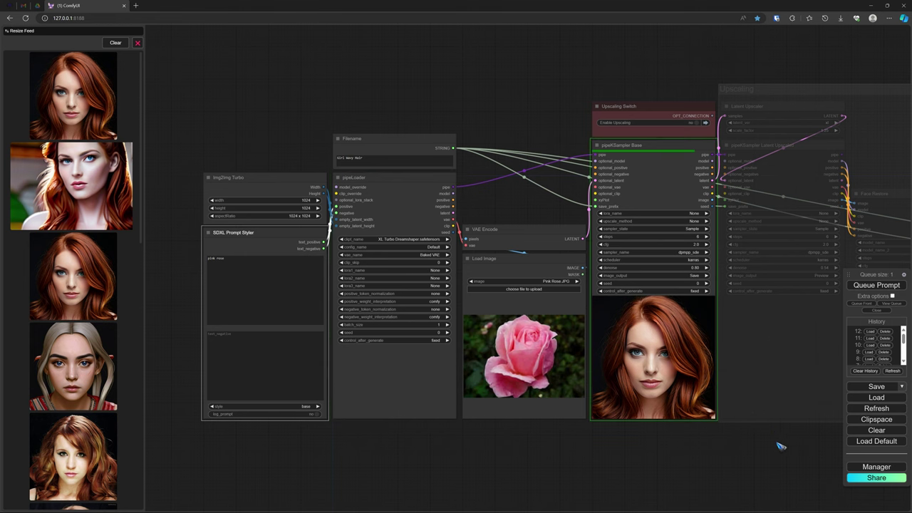
pyautogui.scroll(4, 782, 446)
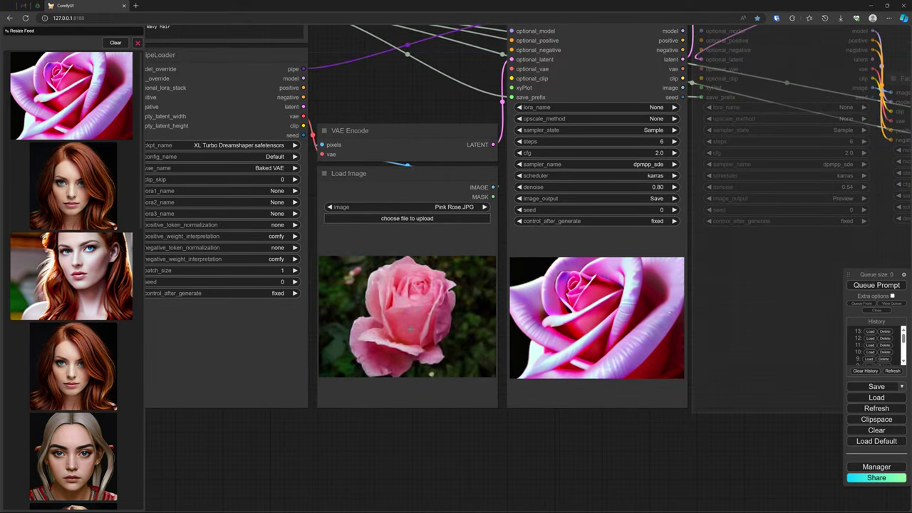
pyautogui.scroll(-2, 670, 371)
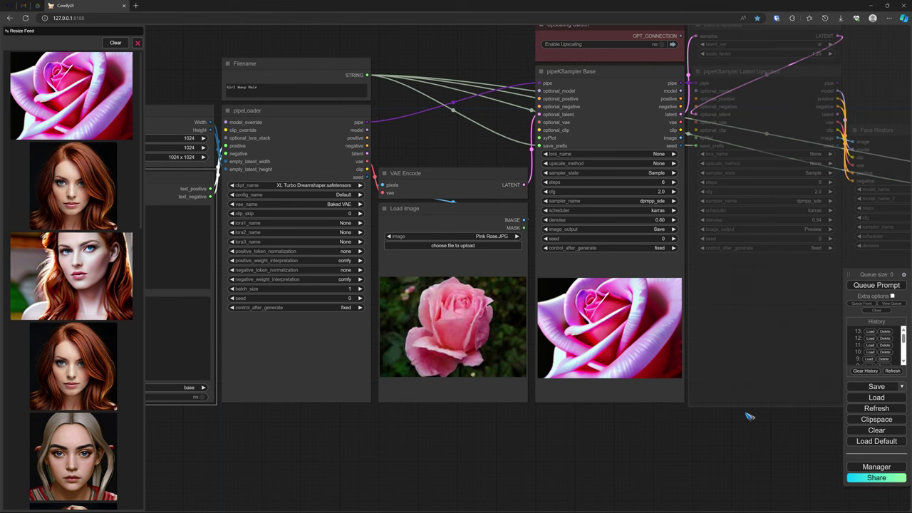
pyautogui.scroll(-2, 750, 416)
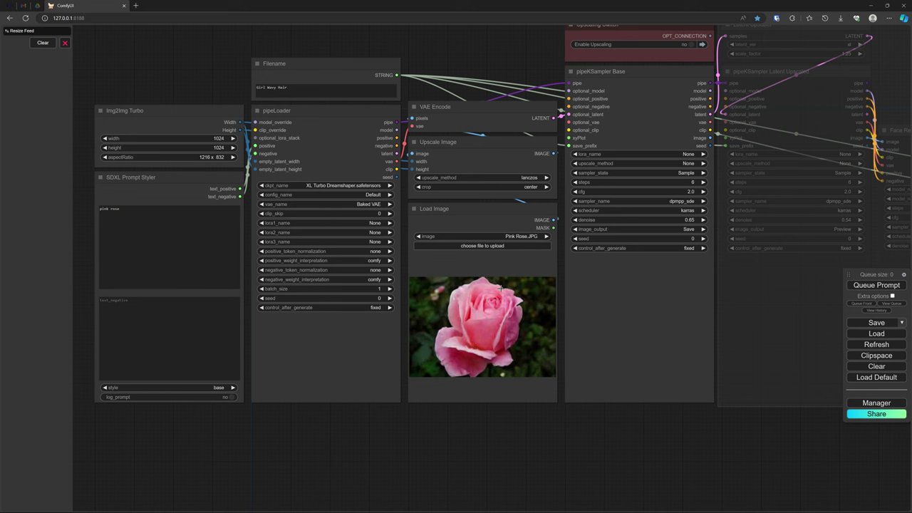
# Regenerate the pink rose image at denoise 0.65 with the Upscale Image step
pyautogui.click(878, 285)
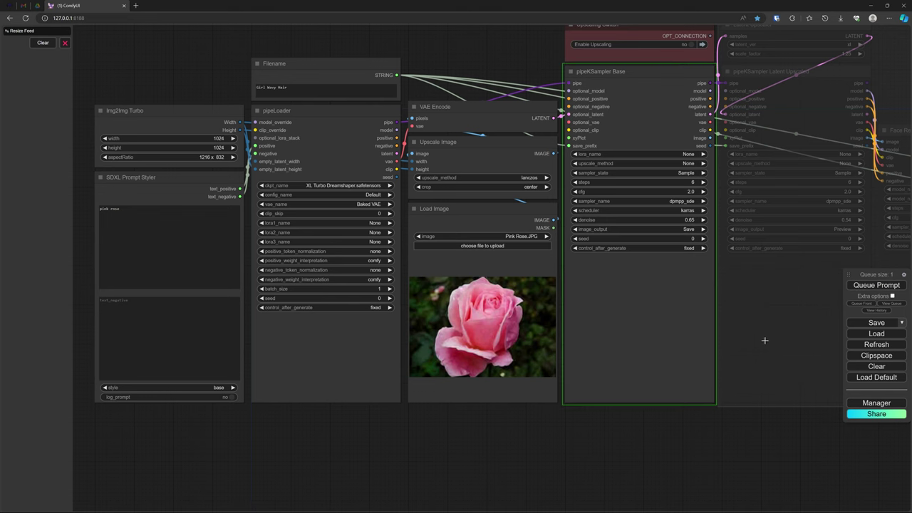
pyautogui.scroll(3, 815, 428)
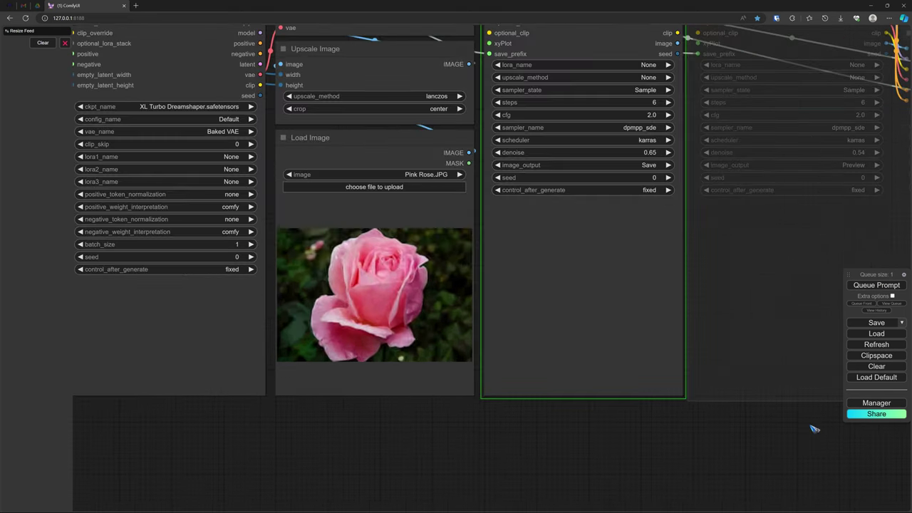
pyautogui.scroll(4, 625, 448)
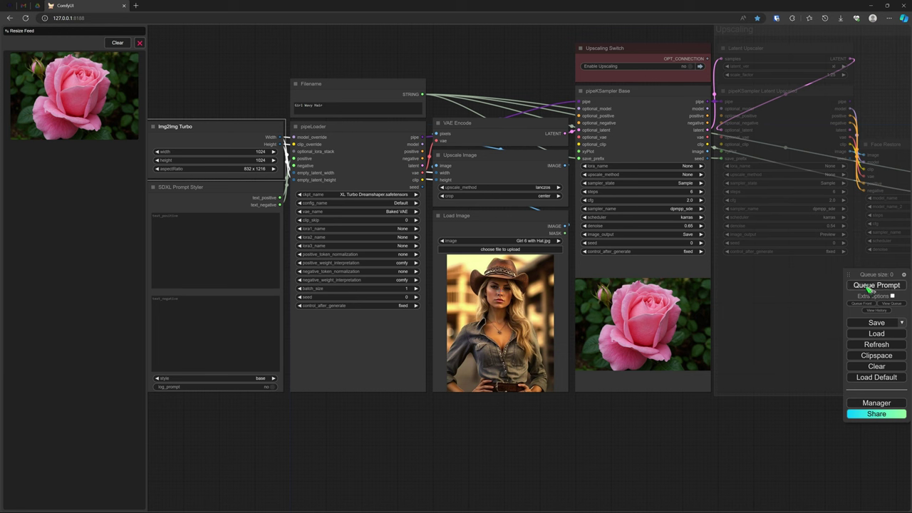
# Generate an image from Girl 6 with Hat.jpg with an empty prompt and zoom in to compare
pyautogui.click(869, 287)
pyautogui.scroll(1, 766, 325)
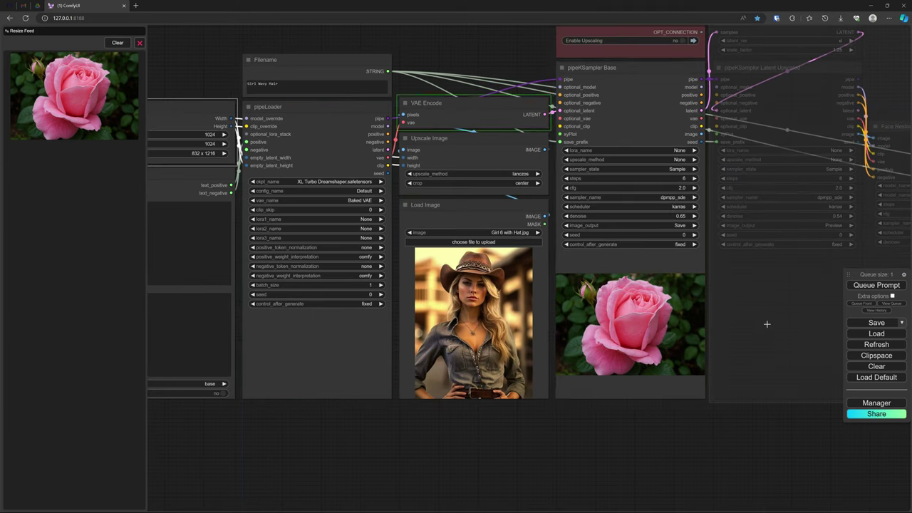
pyautogui.scroll(1, 767, 325)
pyautogui.scroll(1, 692, 329)
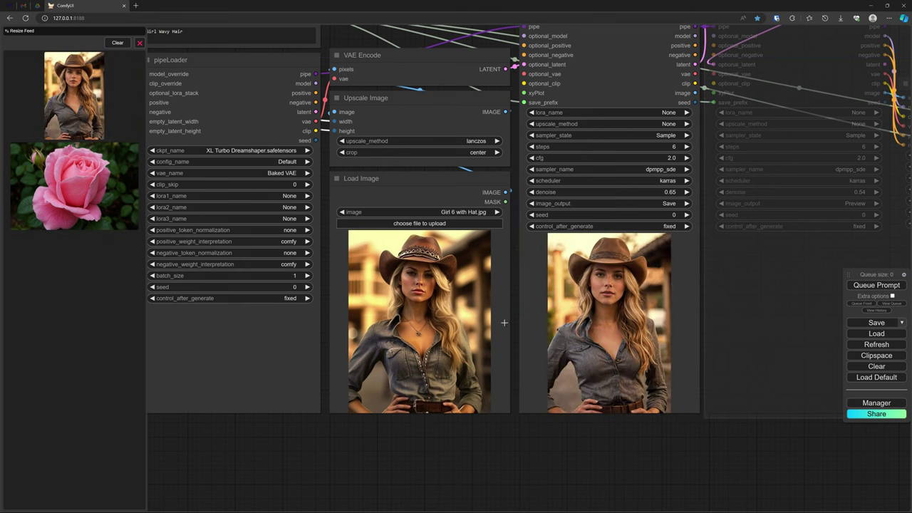
pyautogui.scroll(2, 581, 345)
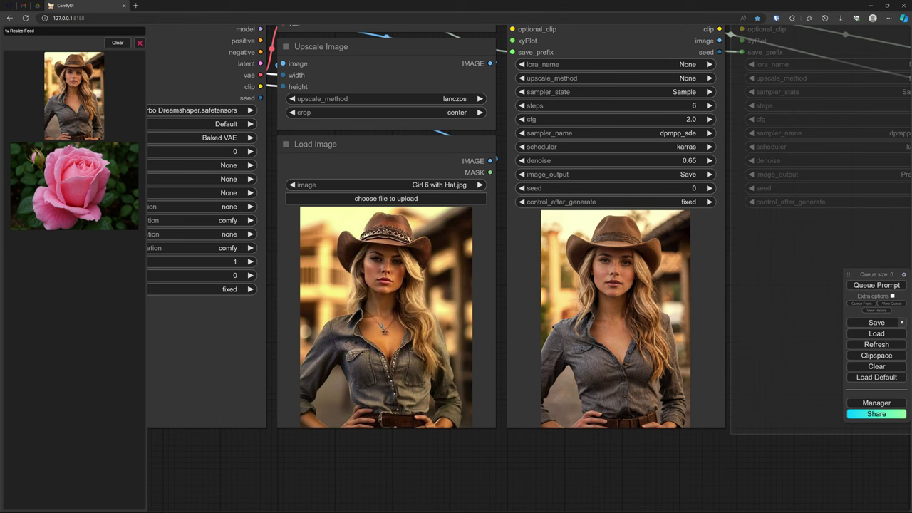
pyautogui.scroll(3, 421, 331)
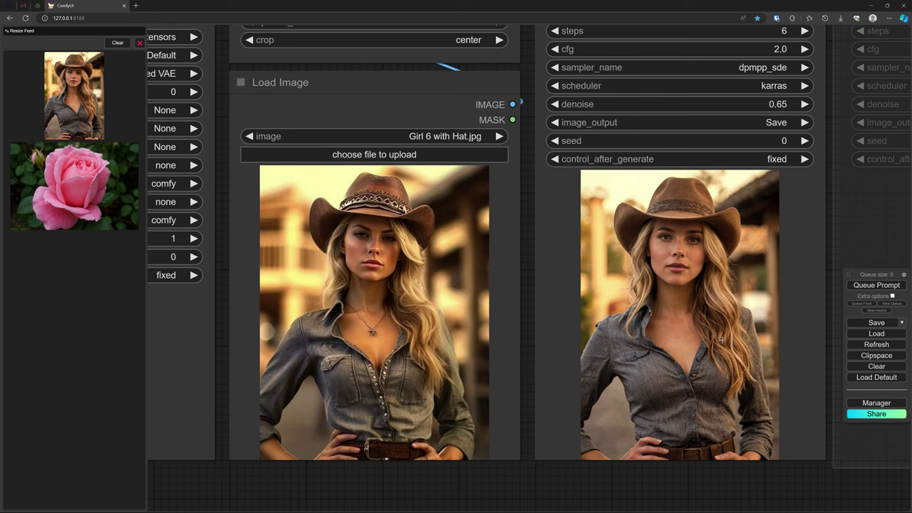
# Write 'woman', 'cowboy hat' and 'necklace' on separate lines in the positive prompt
pyautogui.scroll(-7, 721, 340)
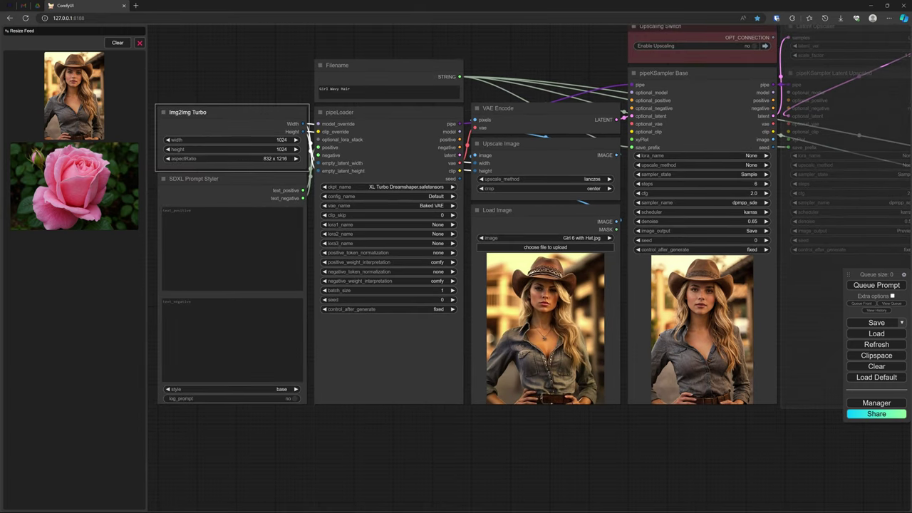
pyautogui.scroll(4, 159, 228)
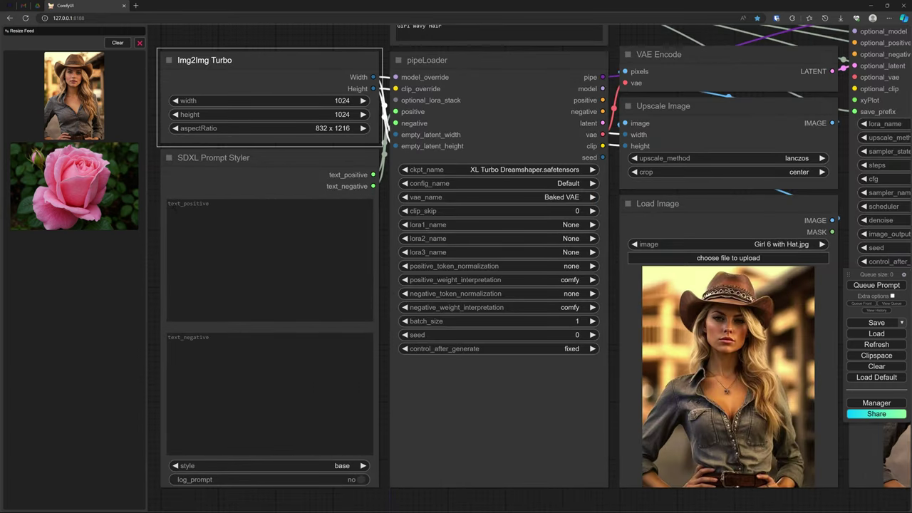
pyautogui.click(170, 204)
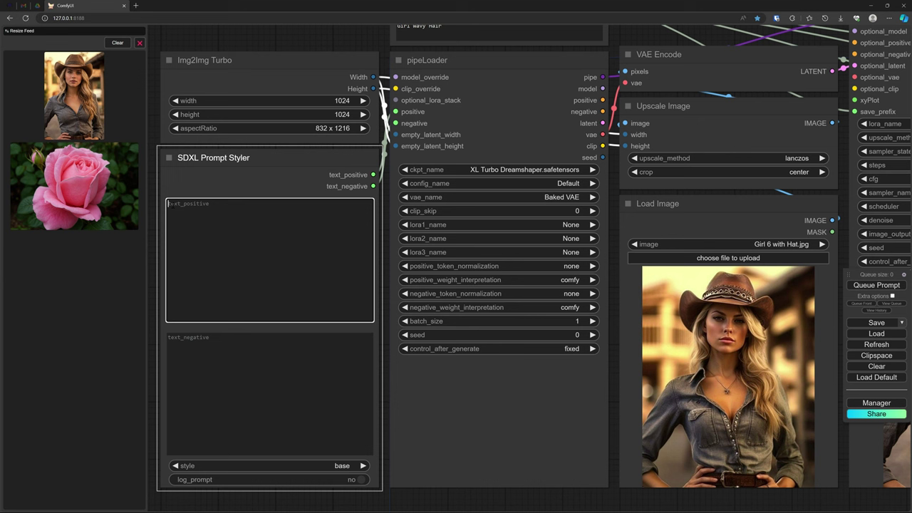
pyautogui.write('woman')
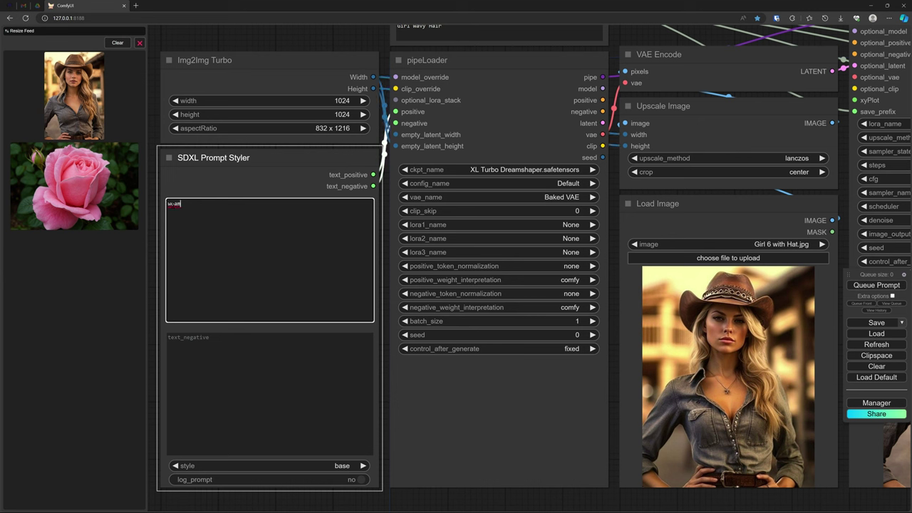
pyautogui.press('Return')
pyautogui.write('cowbo')
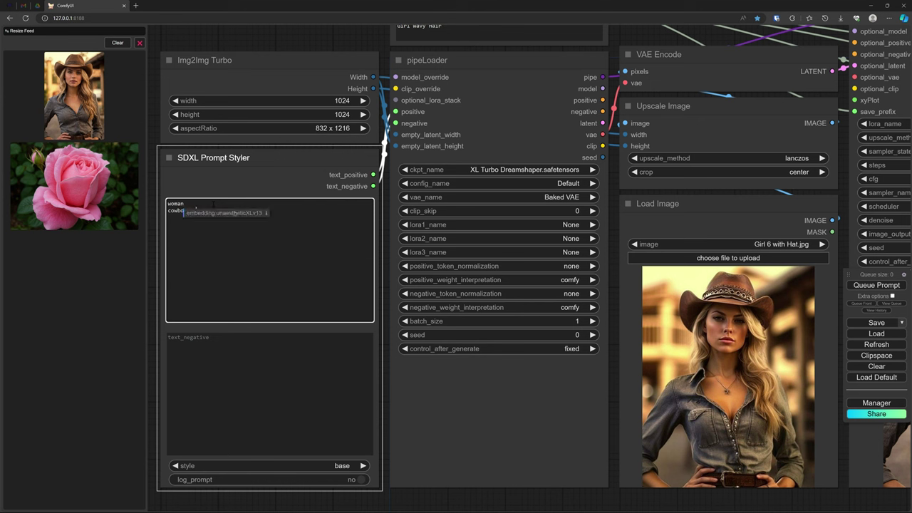
pyautogui.write('y hat')
pyautogui.press('Return')
pyautogui.write('nec')
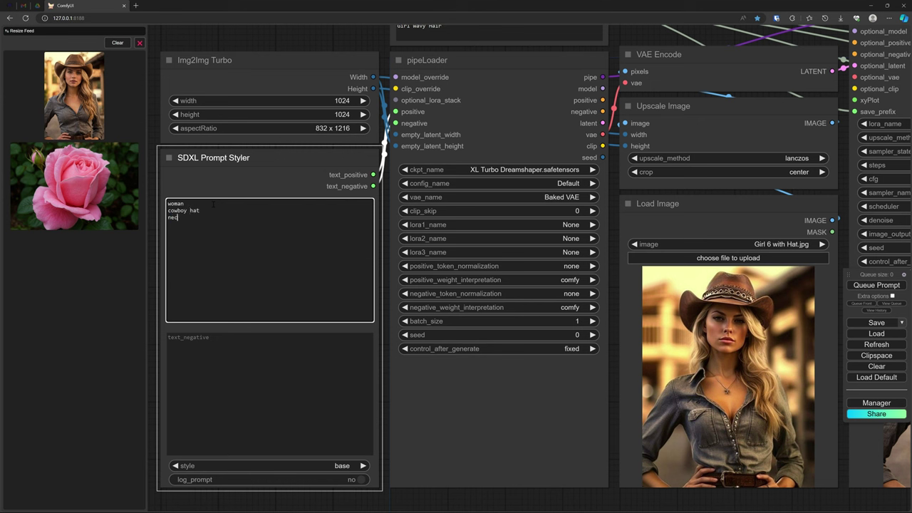
pyautogui.write('klace')
# Generate the cowgirl image using the woman, cowboy hat, necklace prompt
pyautogui.scroll(-4, 207, 184)
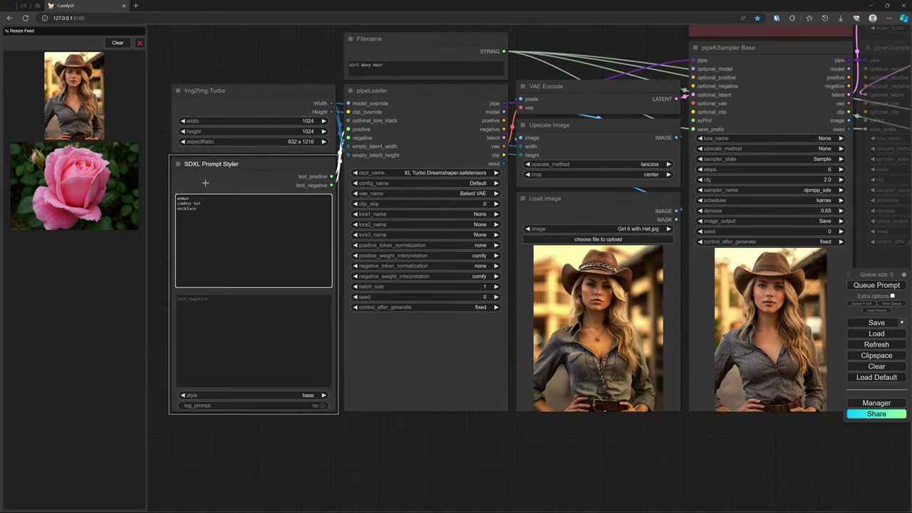
pyautogui.click(877, 285)
pyautogui.scroll(7, 753, 331)
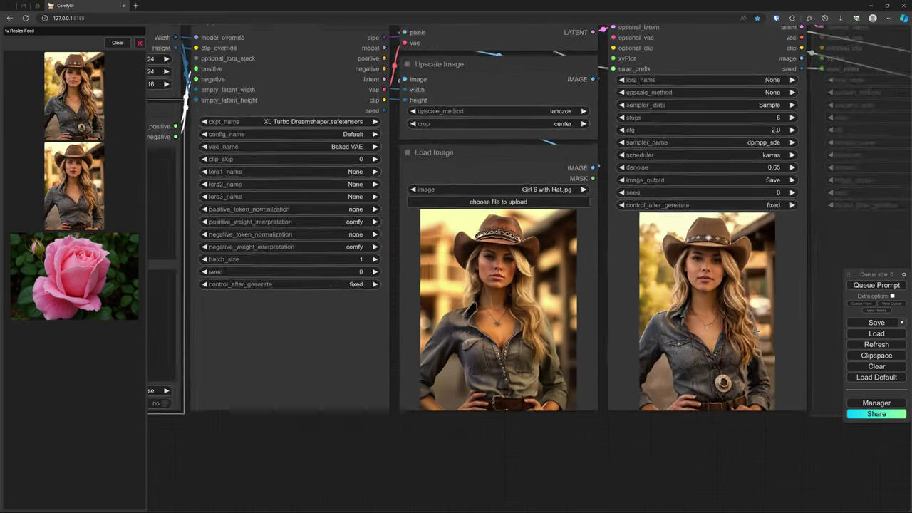
pyautogui.scroll(-6, 712, 327)
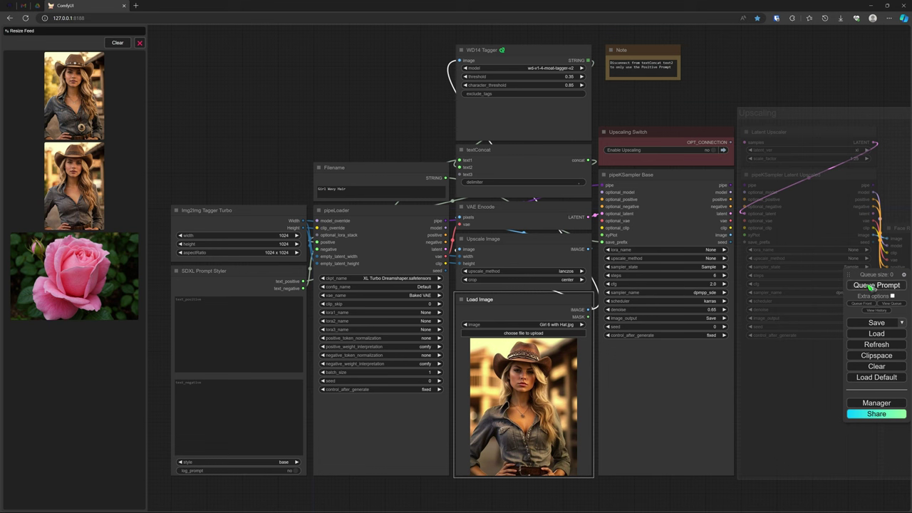
# Queue the workflow so the WD14 Tagger auto-tags the cowgirl photo as the prompt
pyautogui.click(871, 285)
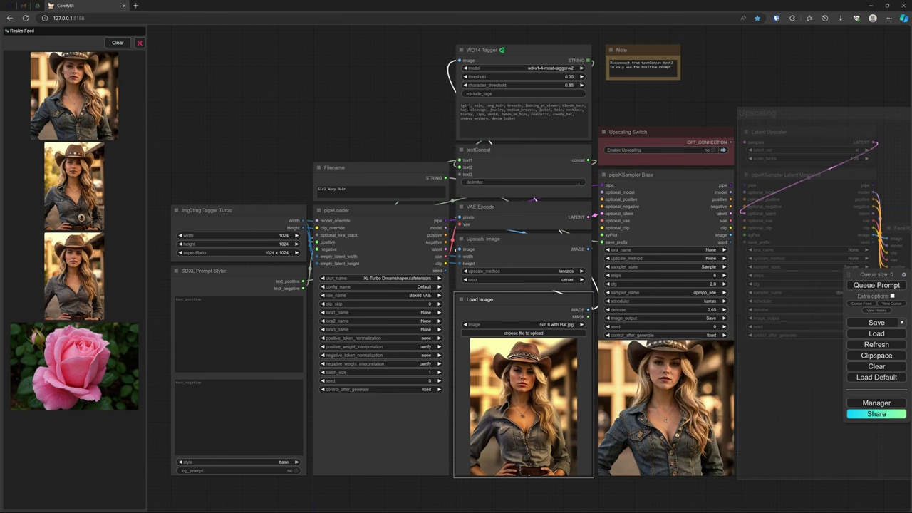
pyautogui.scroll(3, 605, 114)
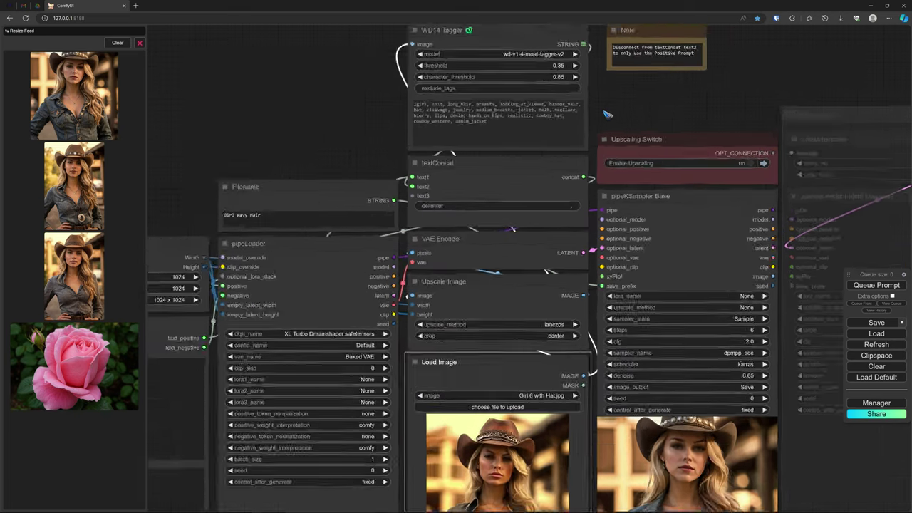
pyautogui.scroll(4, 606, 114)
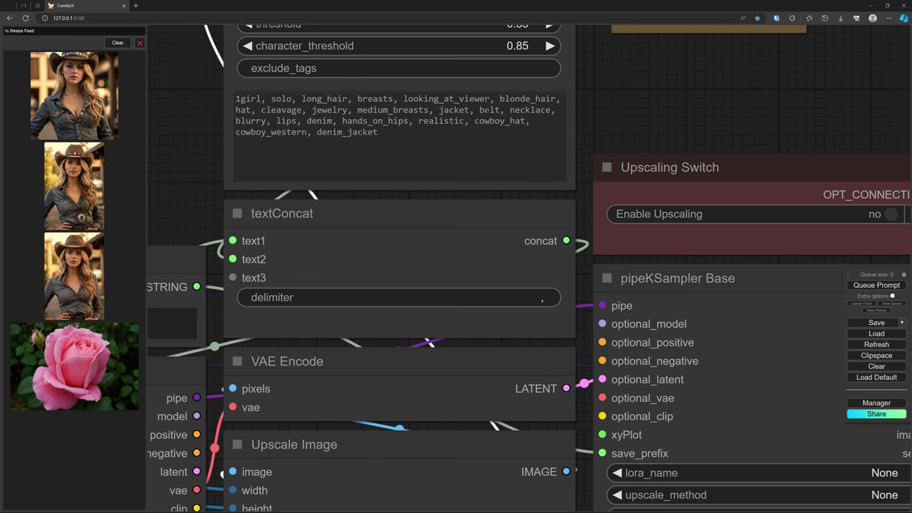
pyautogui.scroll(-5, 624, 122)
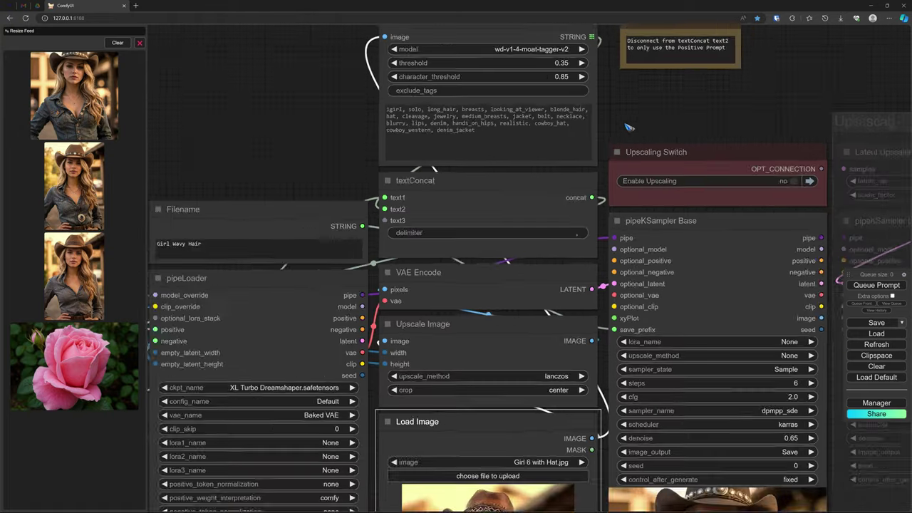
pyautogui.scroll(-2, 624, 123)
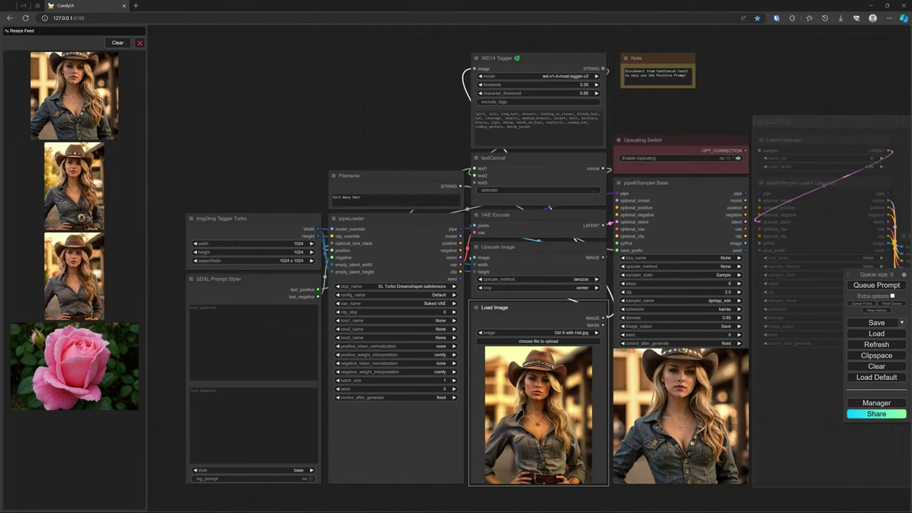
pyautogui.scroll(1, 643, 131)
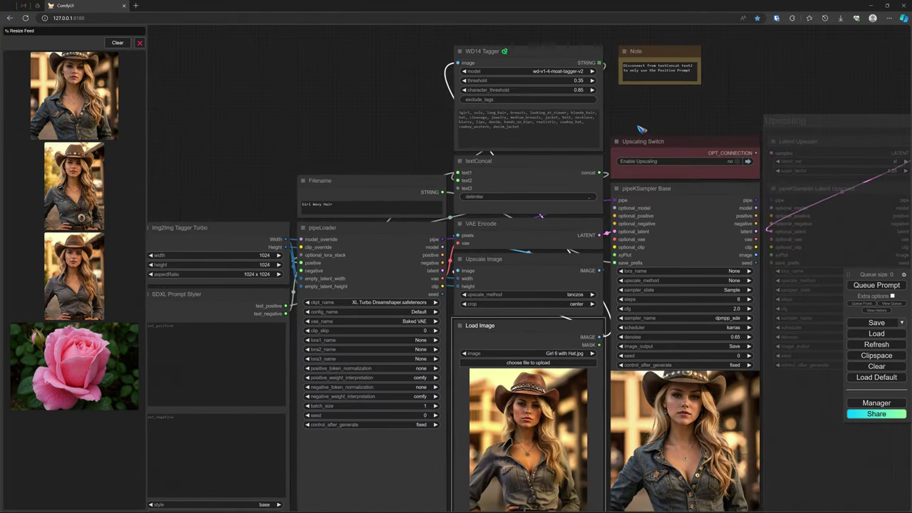
pyautogui.moveTo(642, 129); pyautogui.dragTo(613, 116)
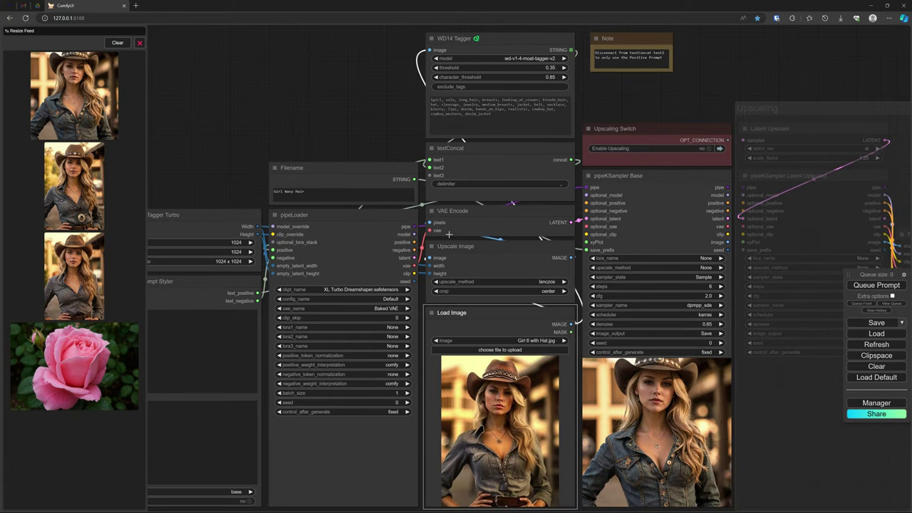
pyautogui.scroll(-1, 449, 232)
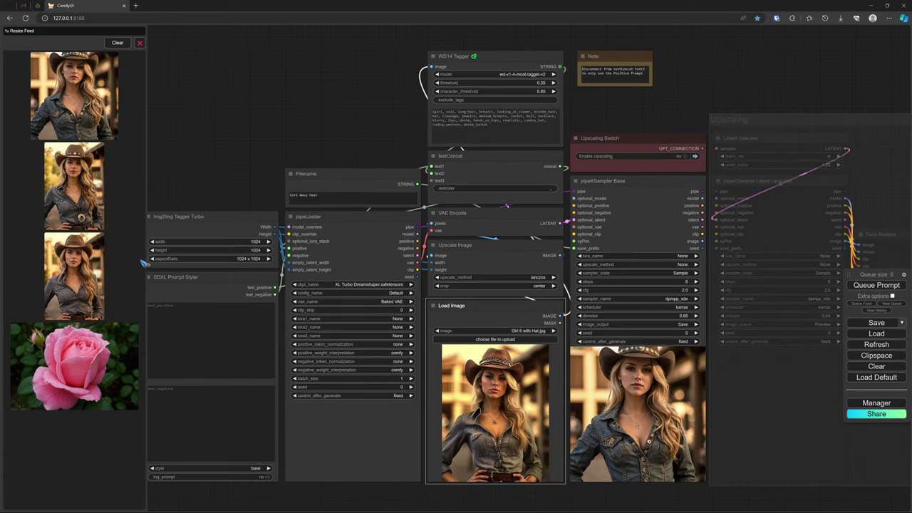
pyautogui.scroll(1, 182, 179)
pyautogui.scroll(1, 183, 179)
pyautogui.moveTo(182, 179); pyautogui.dragTo(266, 145)
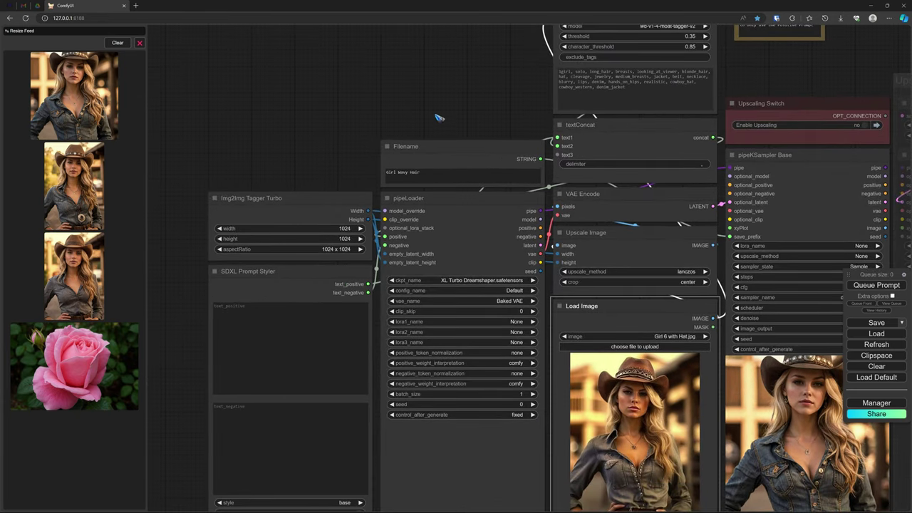
pyautogui.moveTo(440, 118); pyautogui.dragTo(308, 90)
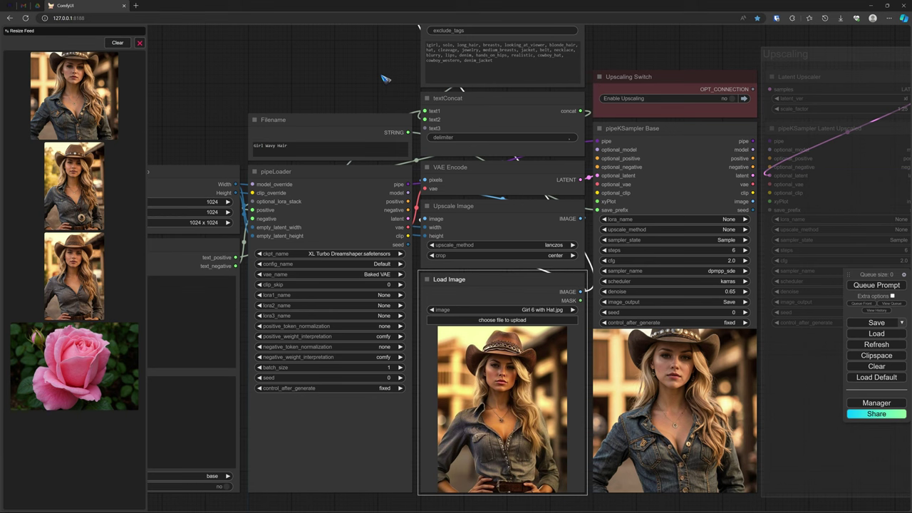
pyautogui.moveTo(383, 78); pyautogui.dragTo(432, 79)
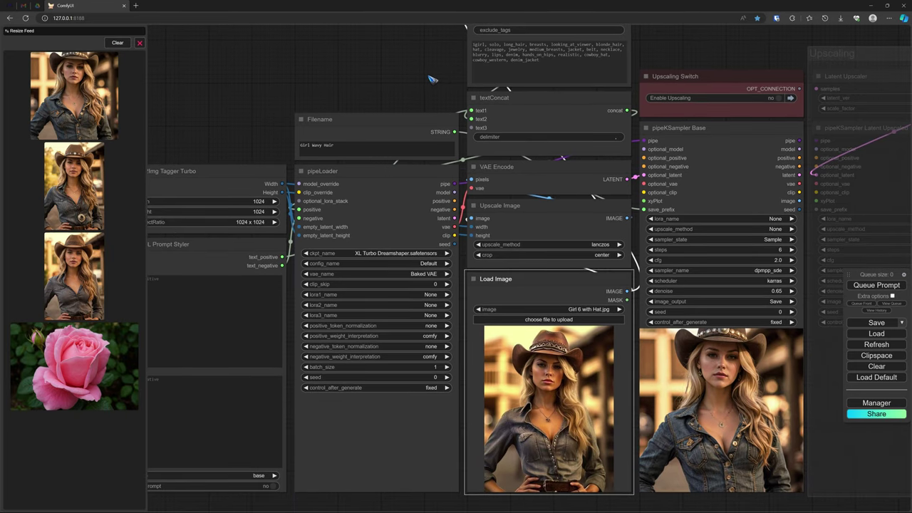
# Select Golden Retriever 1024.jpg in Load Image and generate the dog image
pyautogui.click(579, 310)
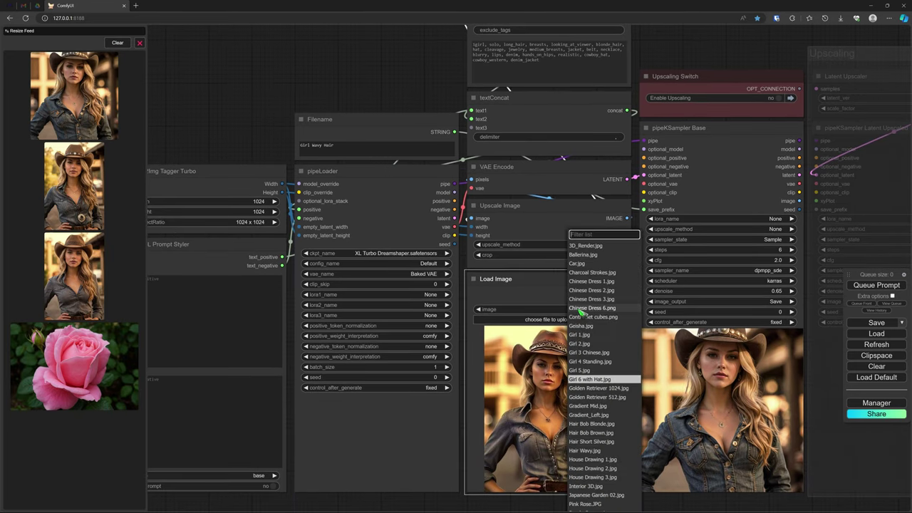
pyautogui.click(603, 389)
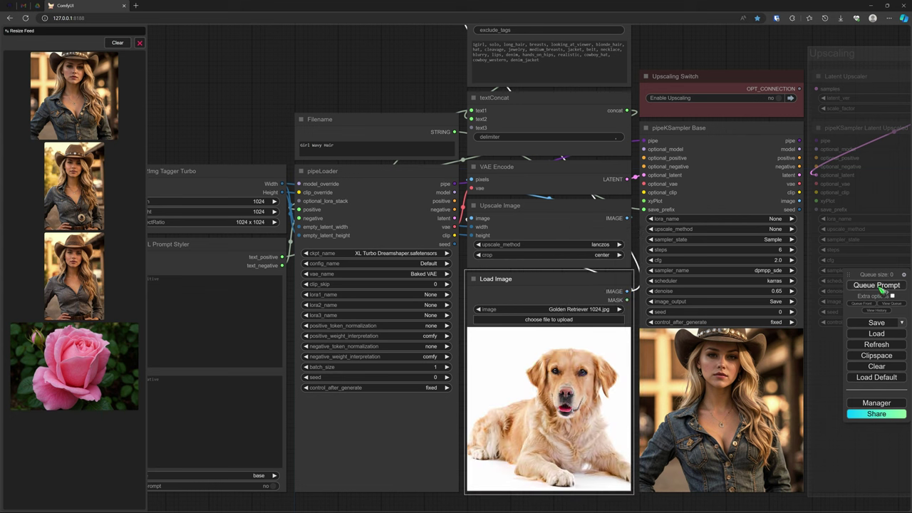
pyautogui.click(878, 286)
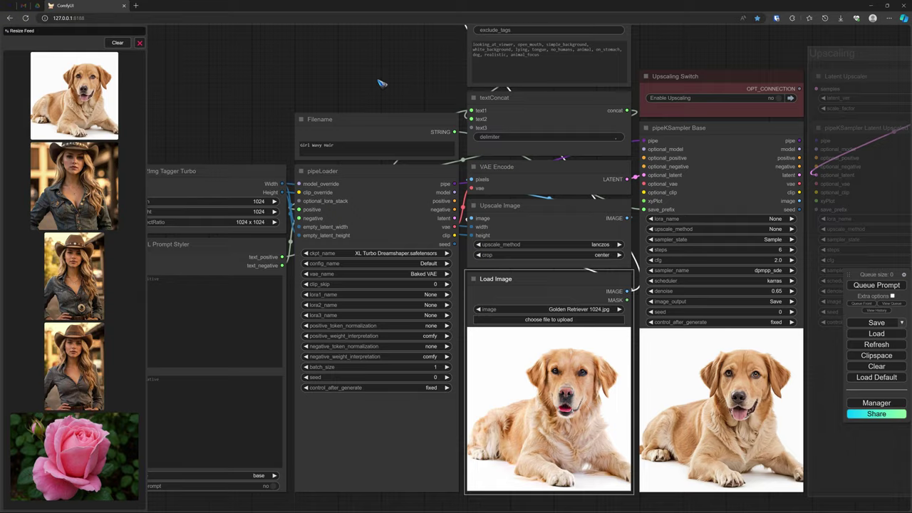
# Set the SDXL Prompt Styler style to artstyle-watercolor
pyautogui.moveTo(382, 83); pyautogui.dragTo(440, 60)
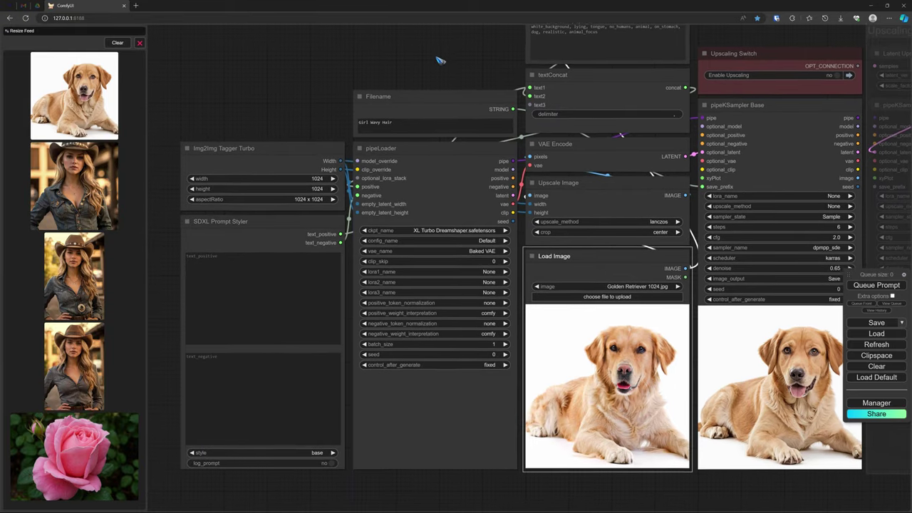
pyautogui.click(315, 452)
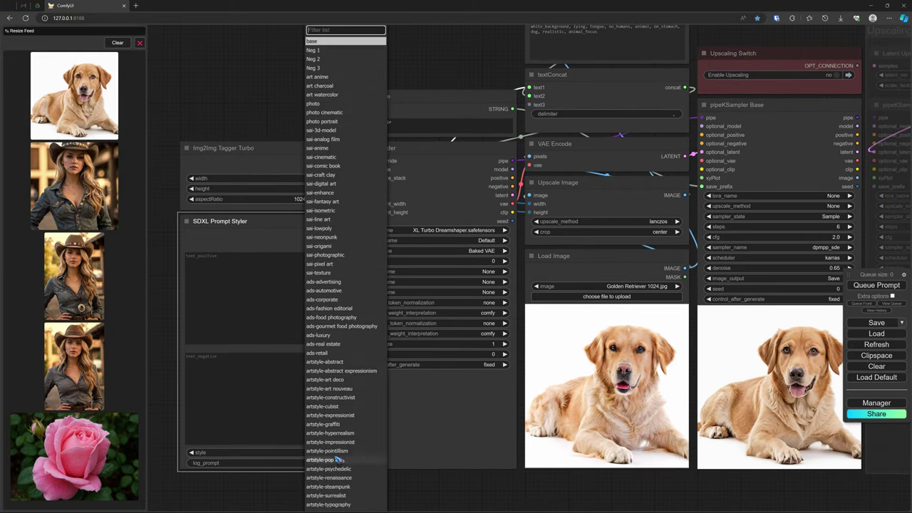
pyautogui.scroll(-4, 337, 434)
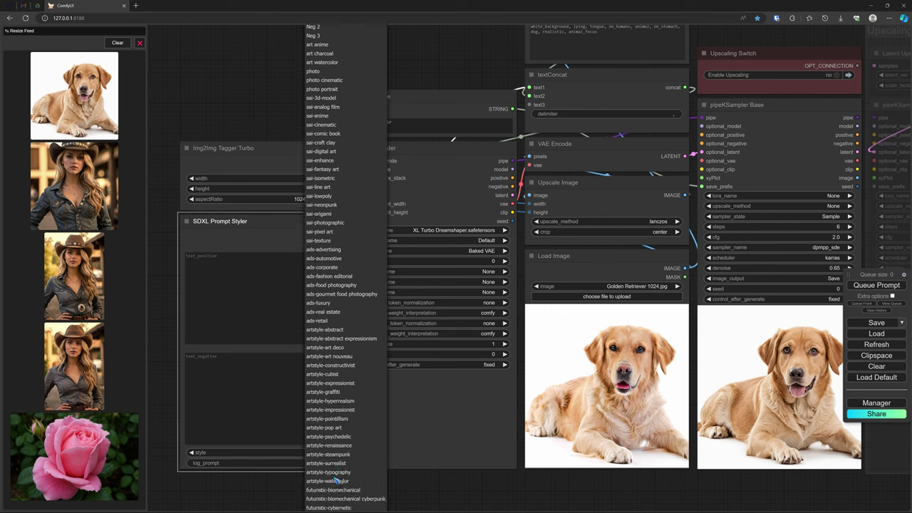
pyautogui.click(337, 482)
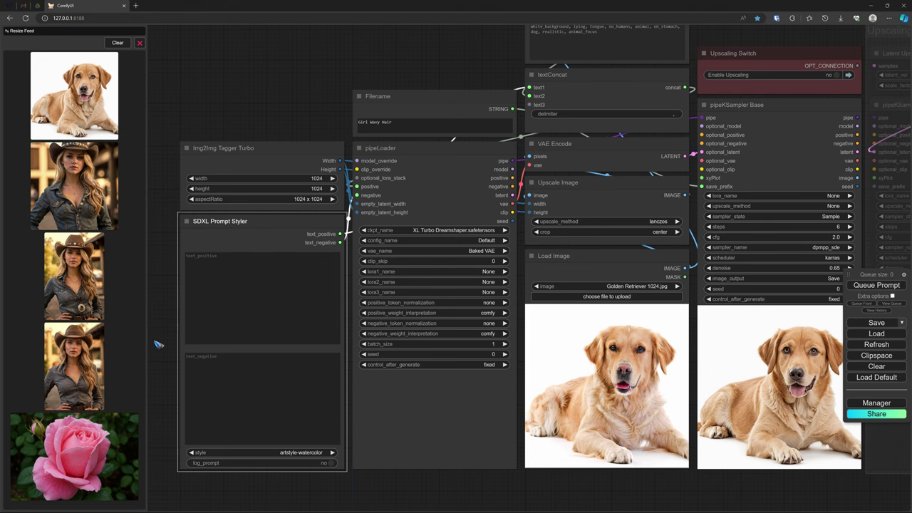
# Raise the pipeKSampler Base denoise from 0.65 to 0.80
pyautogui.scroll(-2, 158, 344)
pyautogui.moveTo(158, 345); pyautogui.dragTo(134, 368)
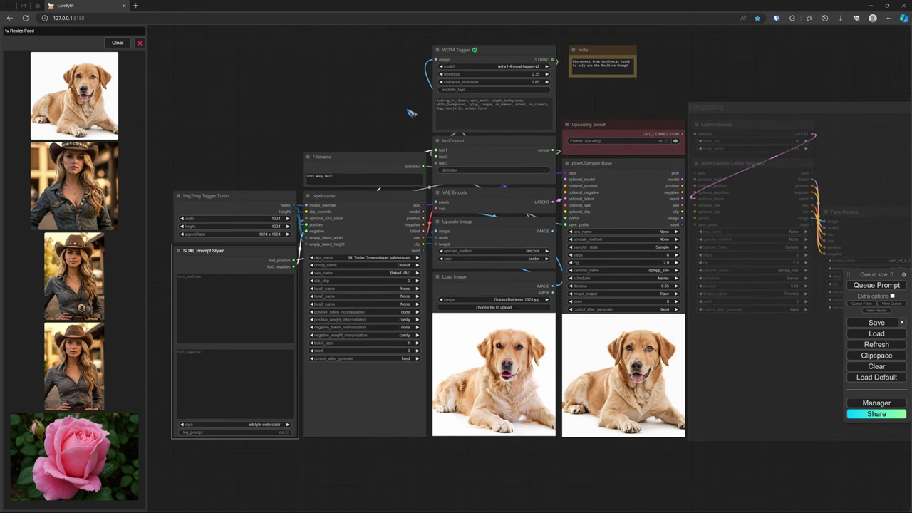
pyautogui.moveTo(651, 303); pyautogui.dragTo(657, 303)
pyautogui.click(589, 304)
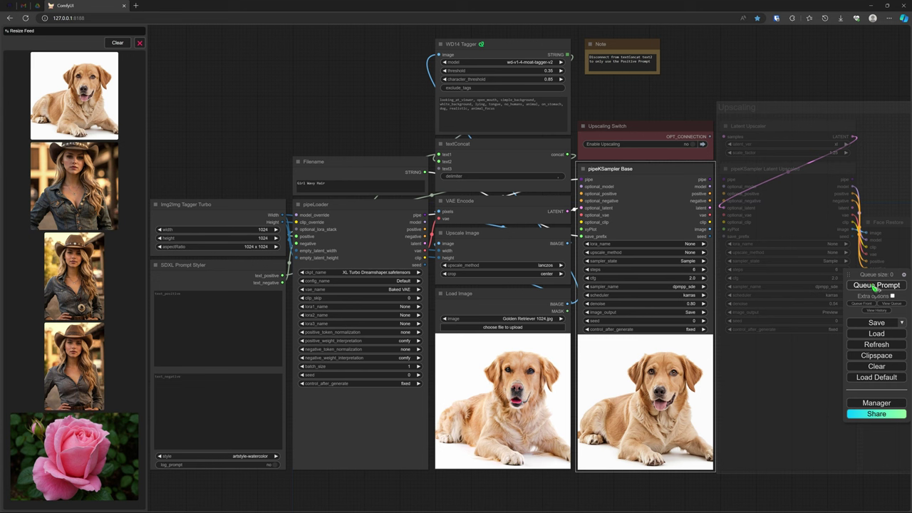
# Queue the watercolor workflow and inspect the WD14 tags and the new painting
pyautogui.click(877, 286)
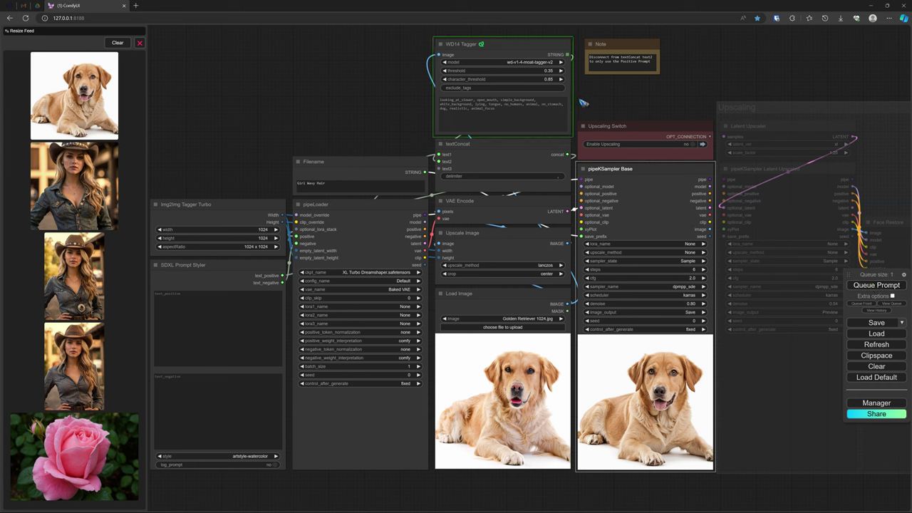
pyautogui.scroll(8, 583, 103)
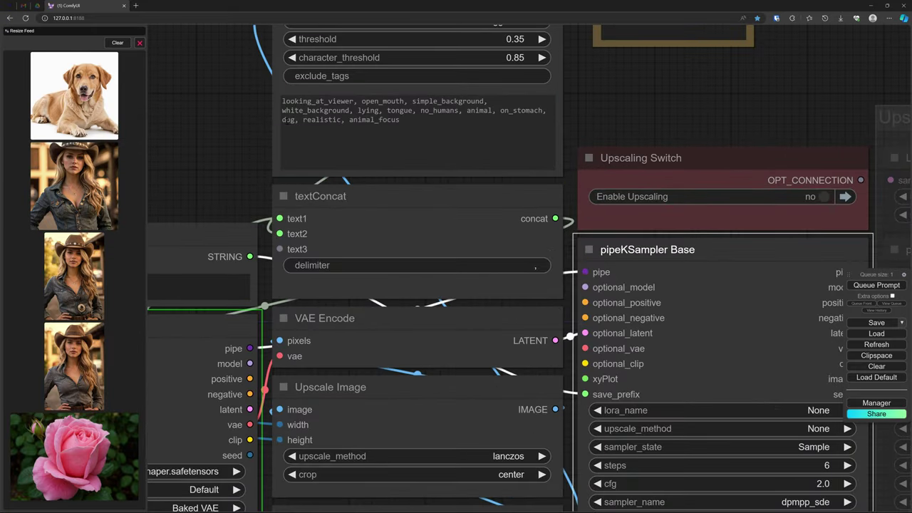
pyautogui.moveTo(282, 120); pyautogui.dragTo(296, 120)
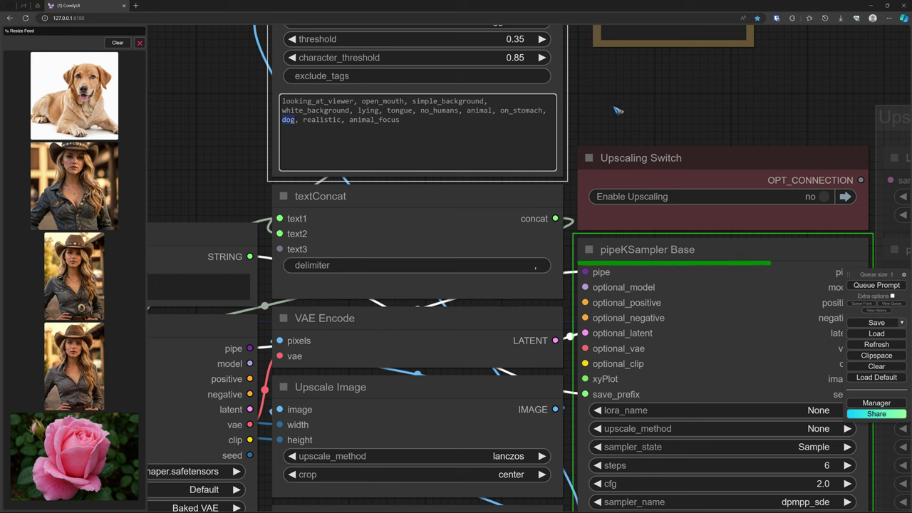
pyautogui.scroll(-6, 587, 104)
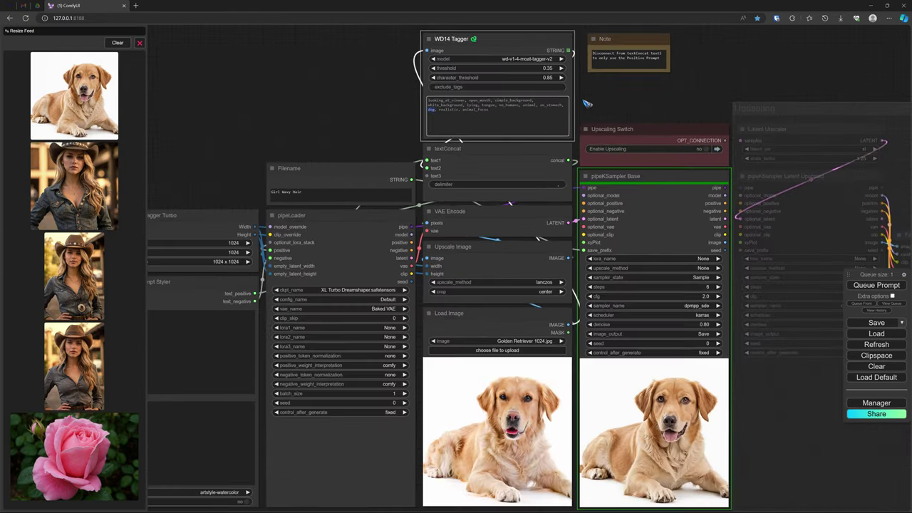
pyautogui.scroll(-2, 588, 104)
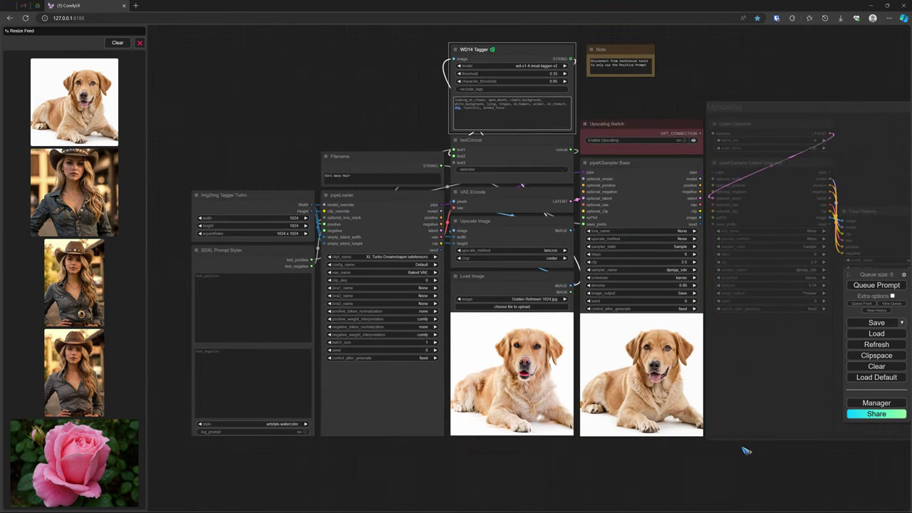
pyautogui.scroll(4, 745, 451)
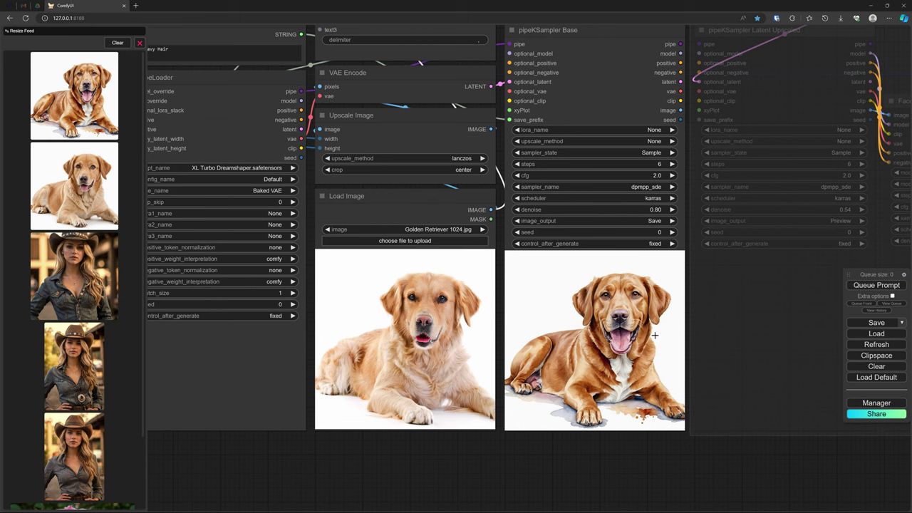
pyautogui.moveTo(540, 470); pyautogui.dragTo(717, 476)
# Enter 'golden retriever' as the styler's positive prompt and queue a new generation
pyautogui.moveTo(493, 466); pyautogui.dragTo(512, 456)
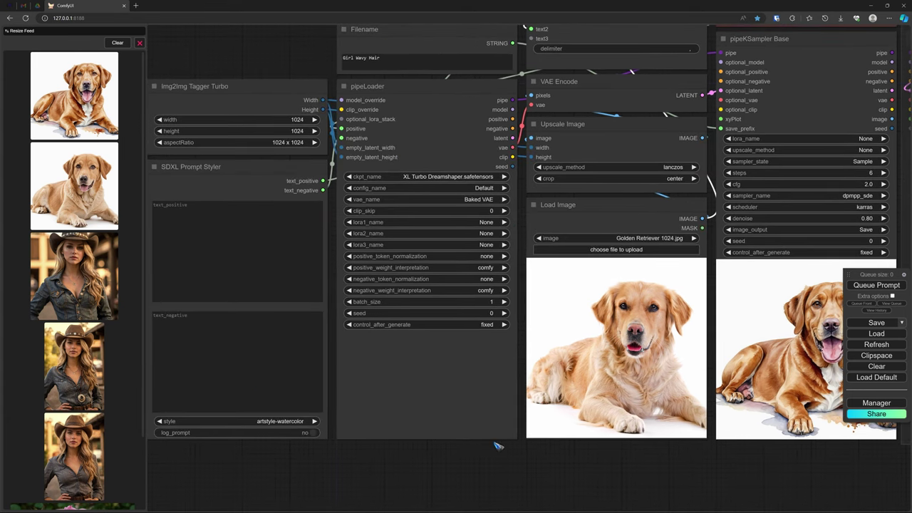
pyautogui.click(215, 213)
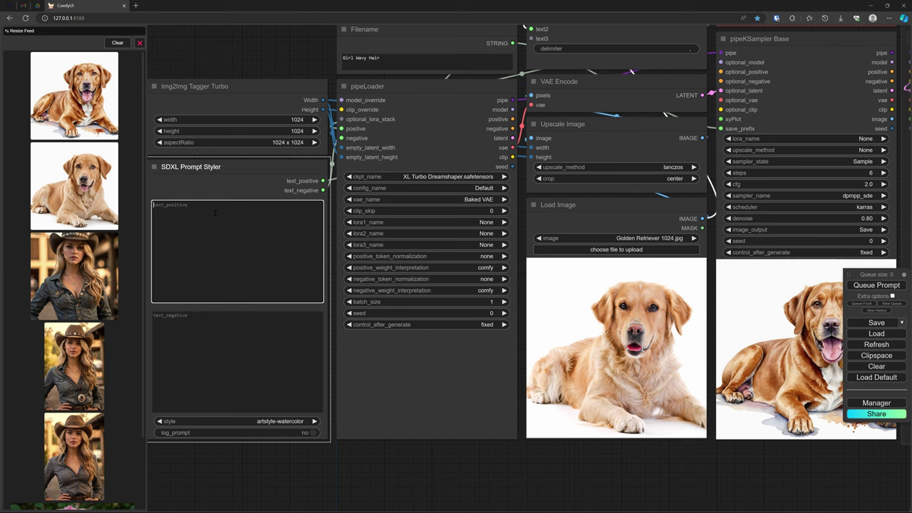
pyautogui.write('golden retriever')
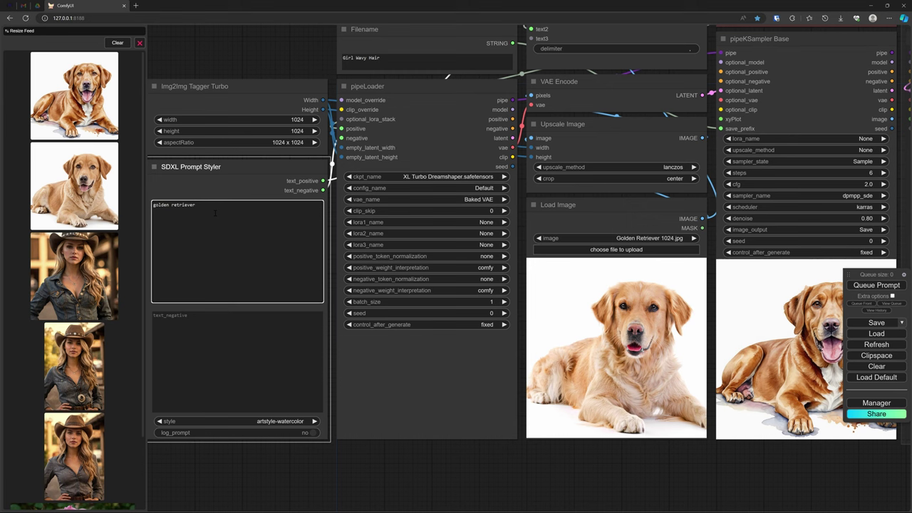
pyautogui.click(862, 287)
pyautogui.moveTo(776, 461); pyautogui.dragTo(587, 427)
pyautogui.scroll(4, 576, 415)
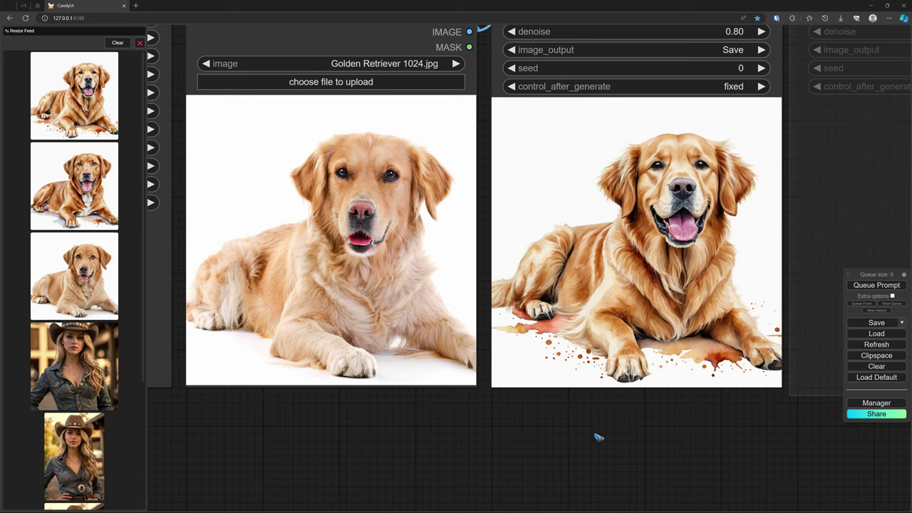
# Lower pipeKSampler Base denoise from 0.80 to 0.70 and queue another render
pyautogui.scroll(-1, 573, 451)
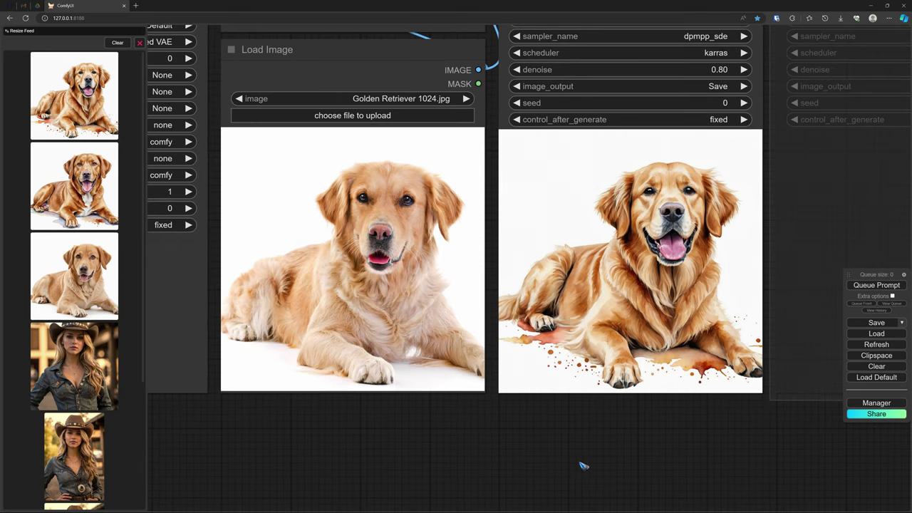
pyautogui.scroll(-1, 585, 465)
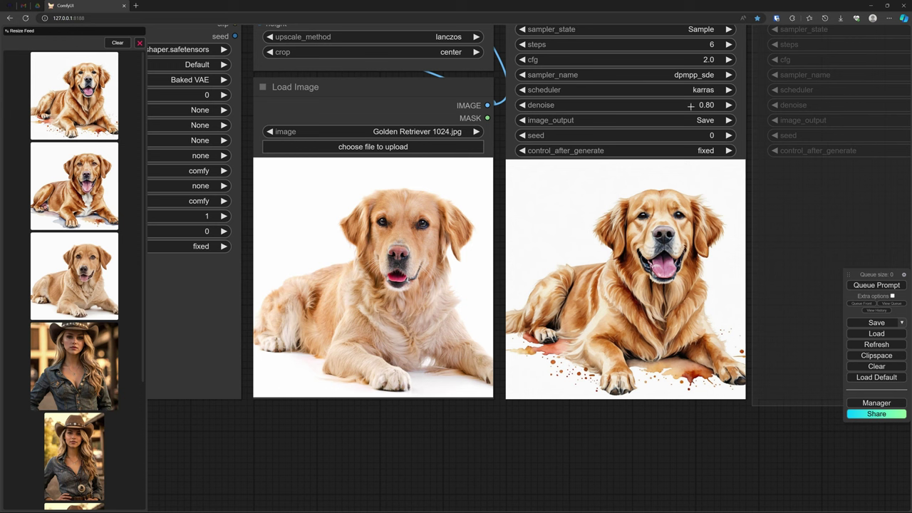
pyautogui.moveTo(690, 104); pyautogui.dragTo(687, 105)
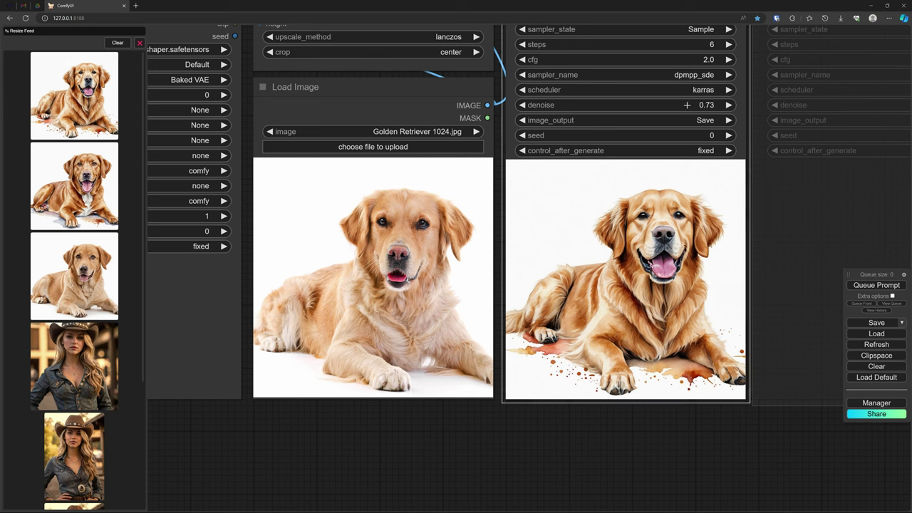
pyautogui.click(524, 105)
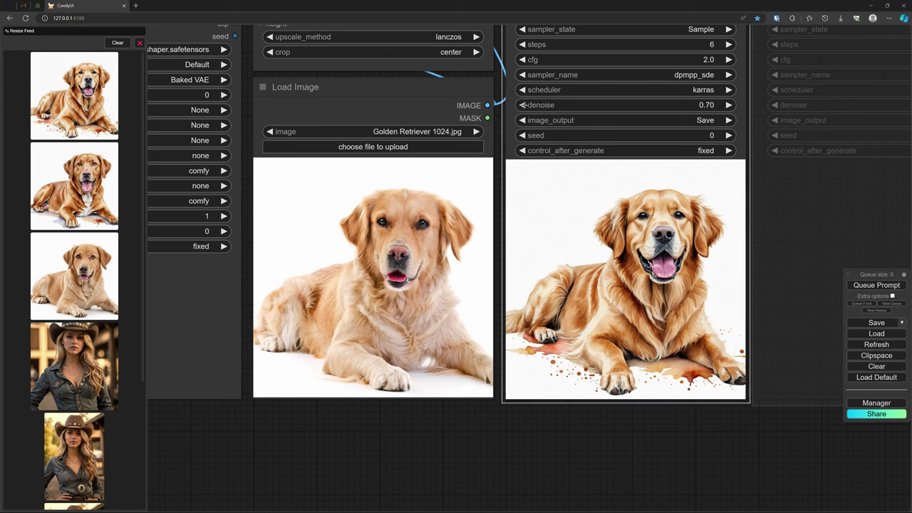
pyautogui.click(882, 287)
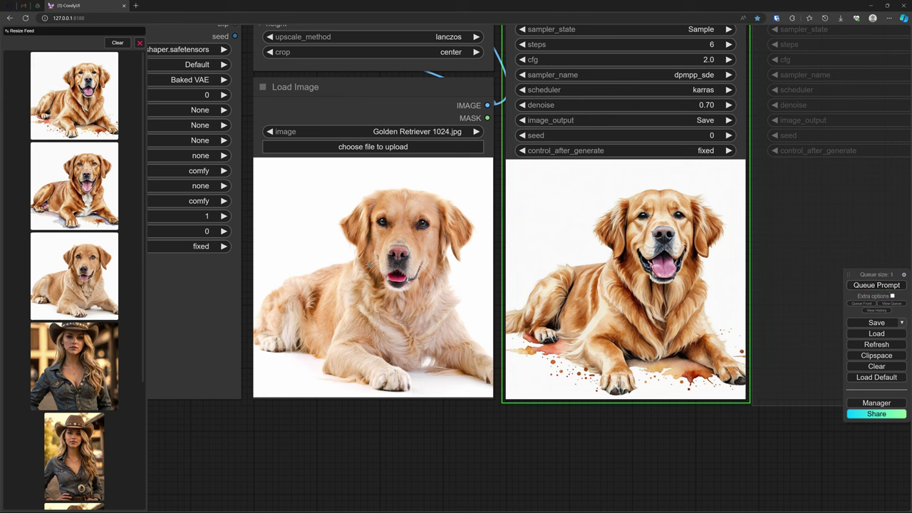